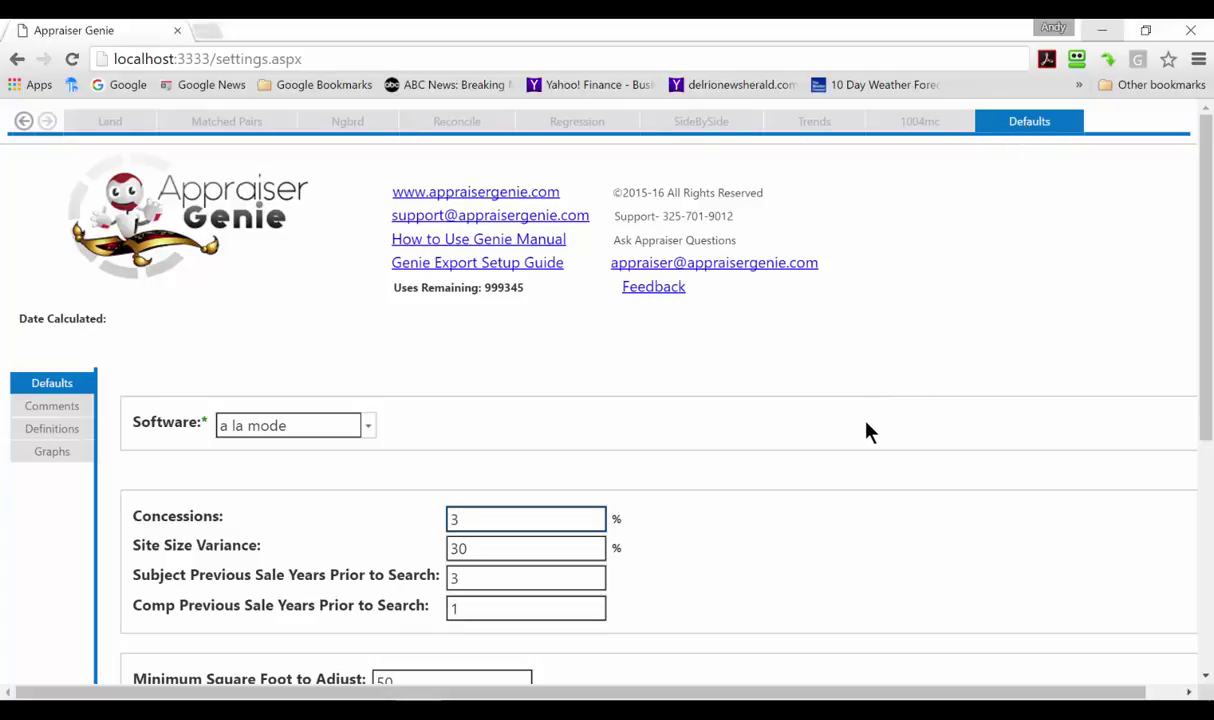
- Choose a la mode as the appraisal software in the default settings
{"action": "scroll", "coordinate": [810, 470], "scroll_direction": "down", "scroll_amount": 1}
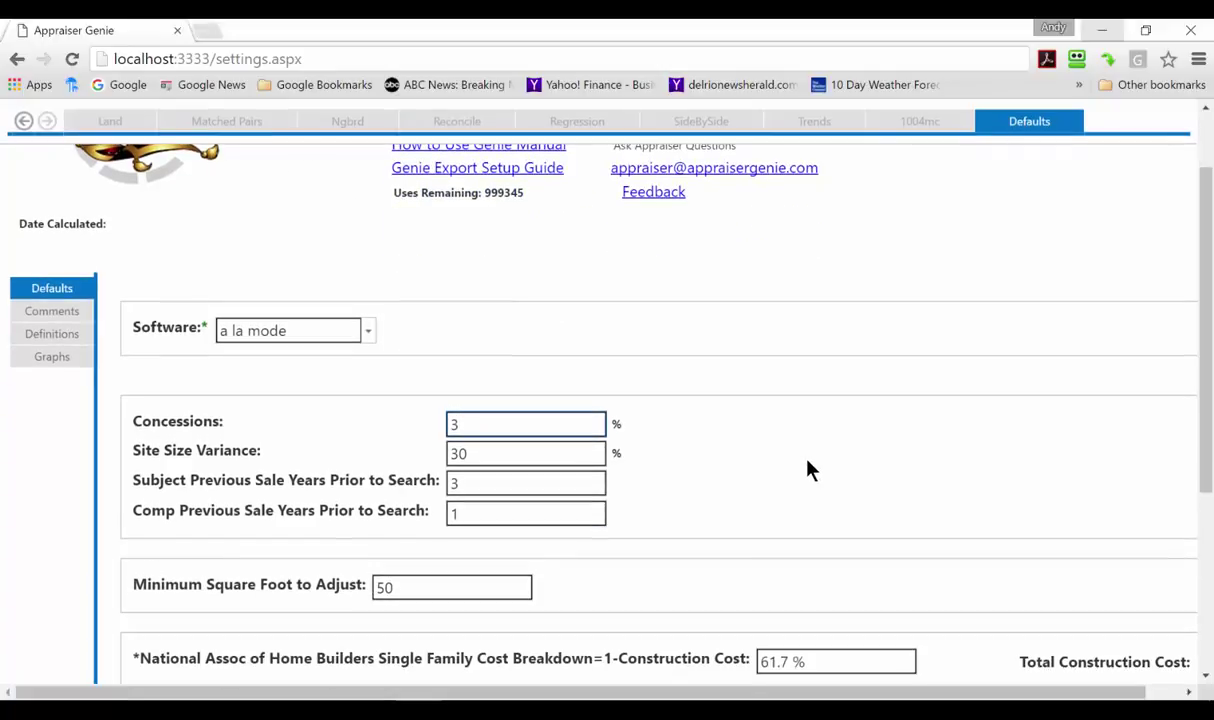
{"action": "scroll", "coordinate": [810, 470], "scroll_direction": "down", "scroll_amount": 1}
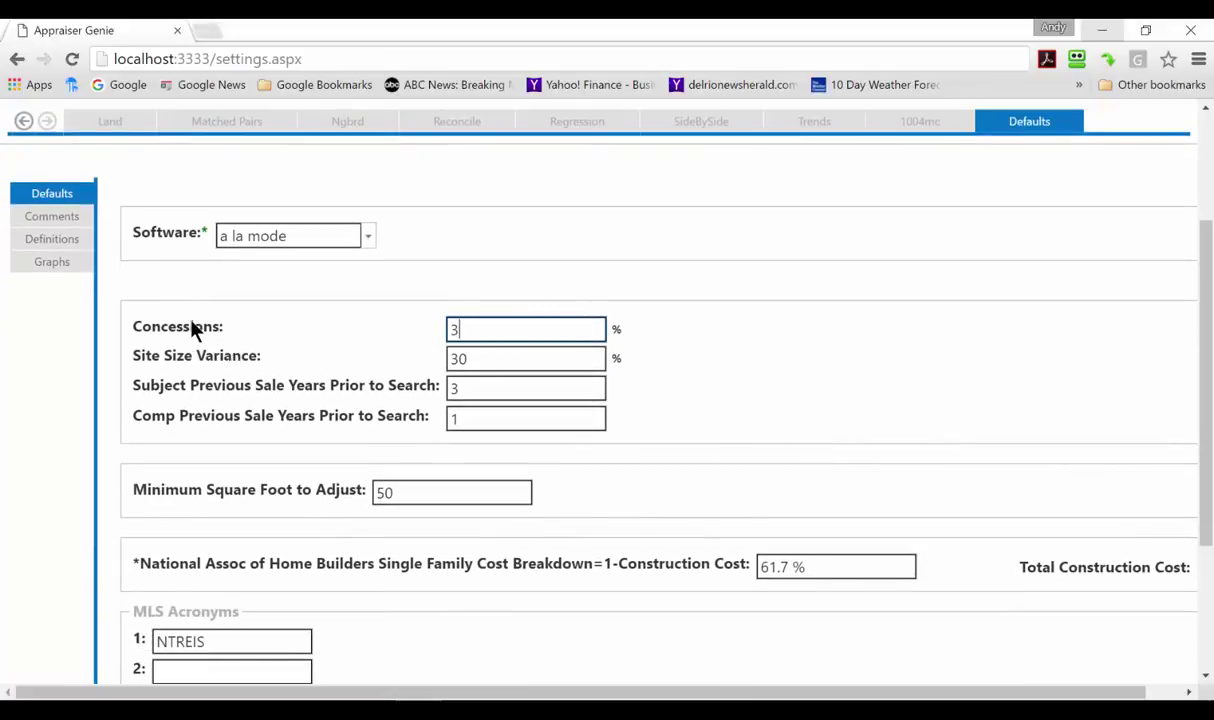
{"action": "left_click", "coordinate": [368, 237]}
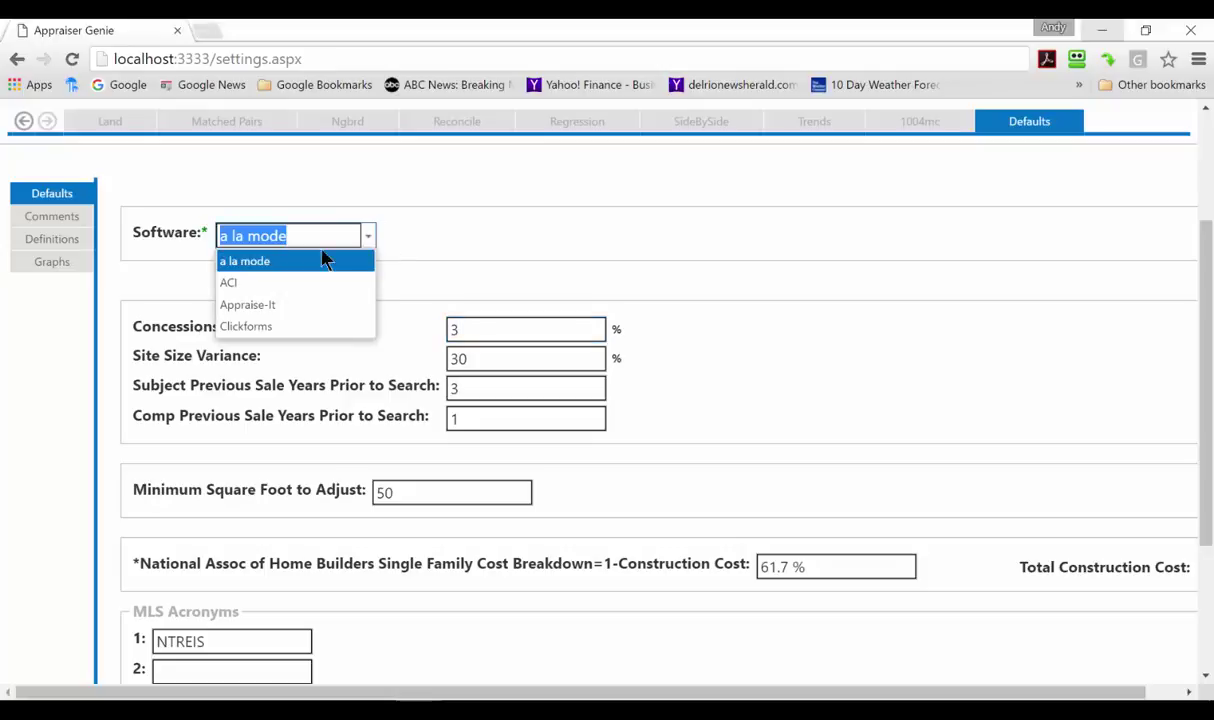
{"action": "left_click", "coordinate": [258, 263]}
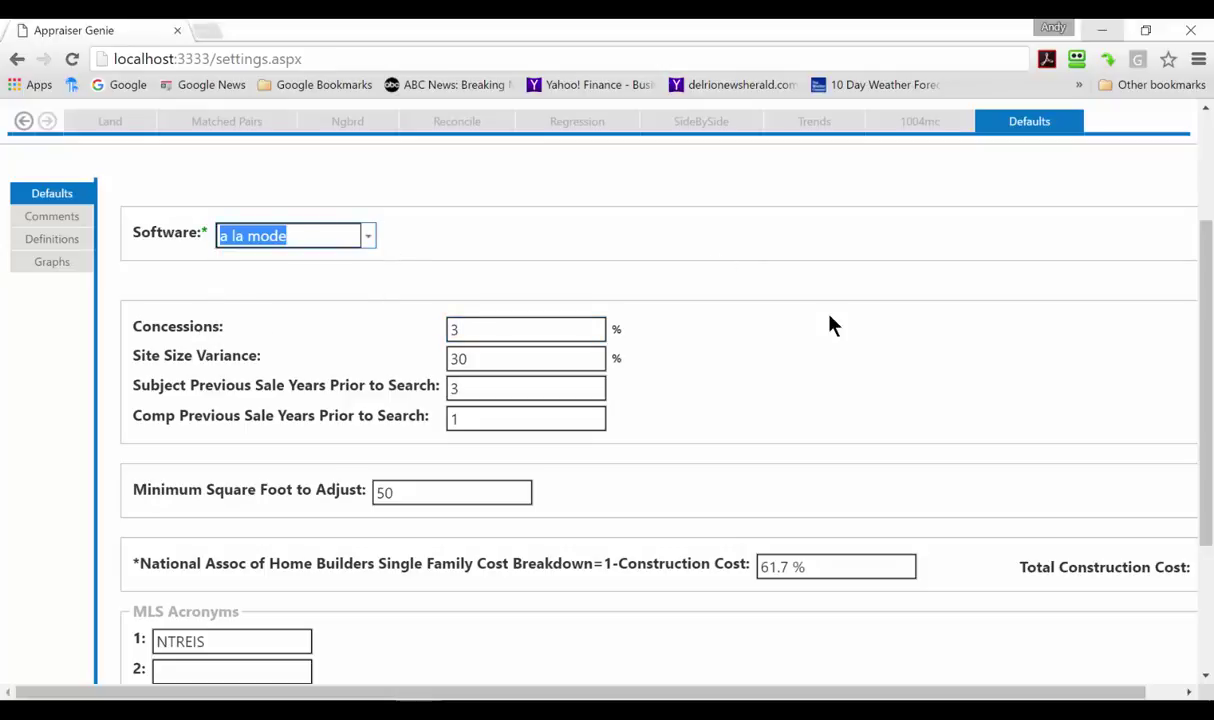
- Review the defaults for concessions, site size variance, previous sale years, minimum square foot to adjust and MLS acronyms
{"action": "scroll", "coordinate": [800, 325], "scroll_direction": "down", "scroll_amount": 1}
{"action": "left_click", "coordinate": [492, 236]}
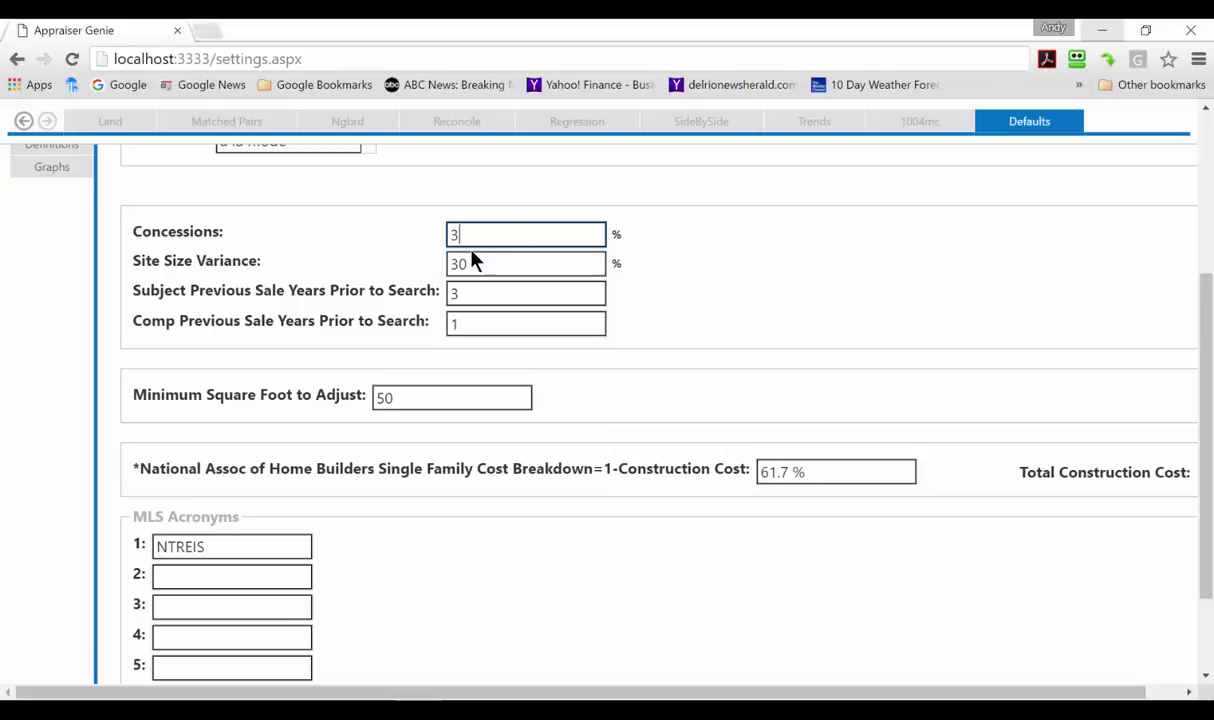
{"action": "left_click", "coordinate": [483, 258]}
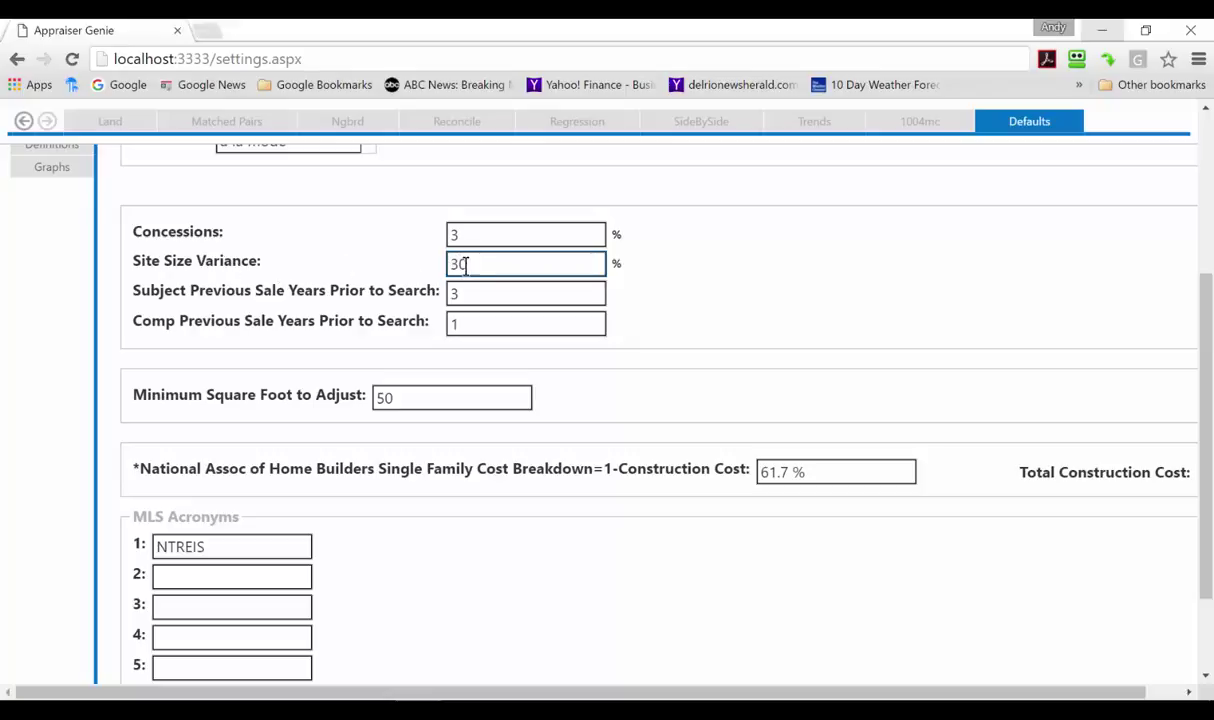
{"action": "key", "text": "Left"}
{"action": "scroll", "coordinate": [683, 297], "scroll_direction": "down", "scroll_amount": 1}
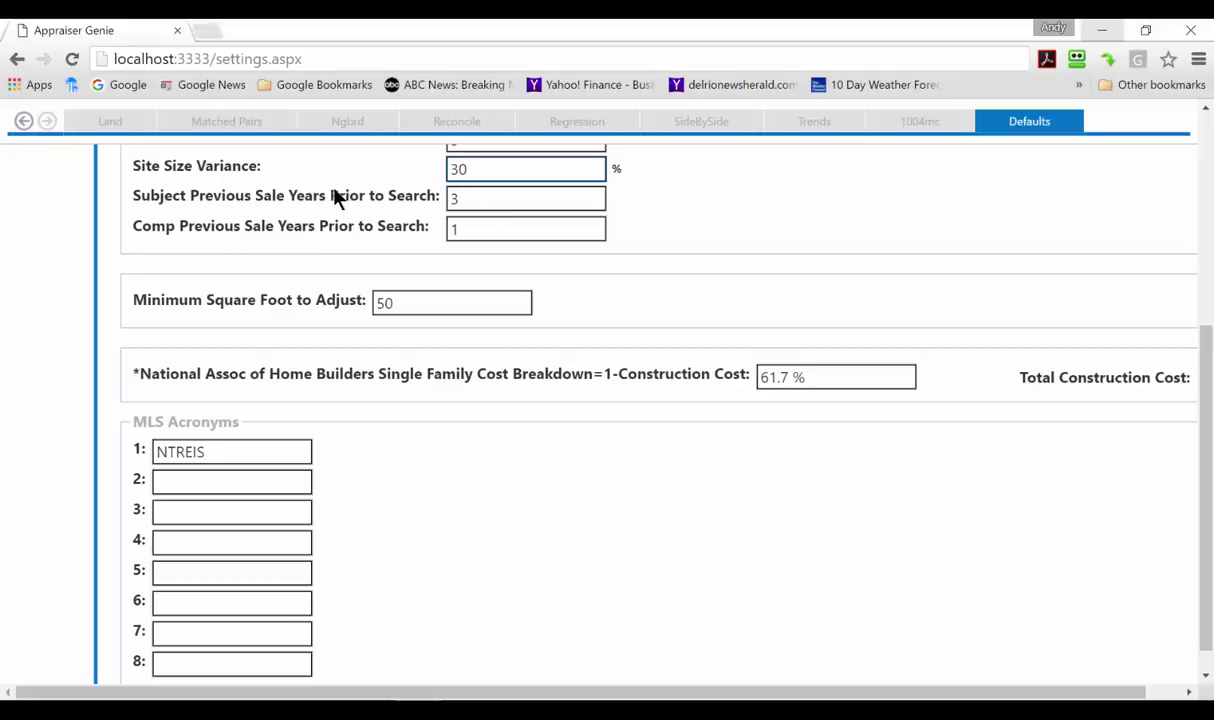
{"action": "left_click", "coordinate": [452, 200]}
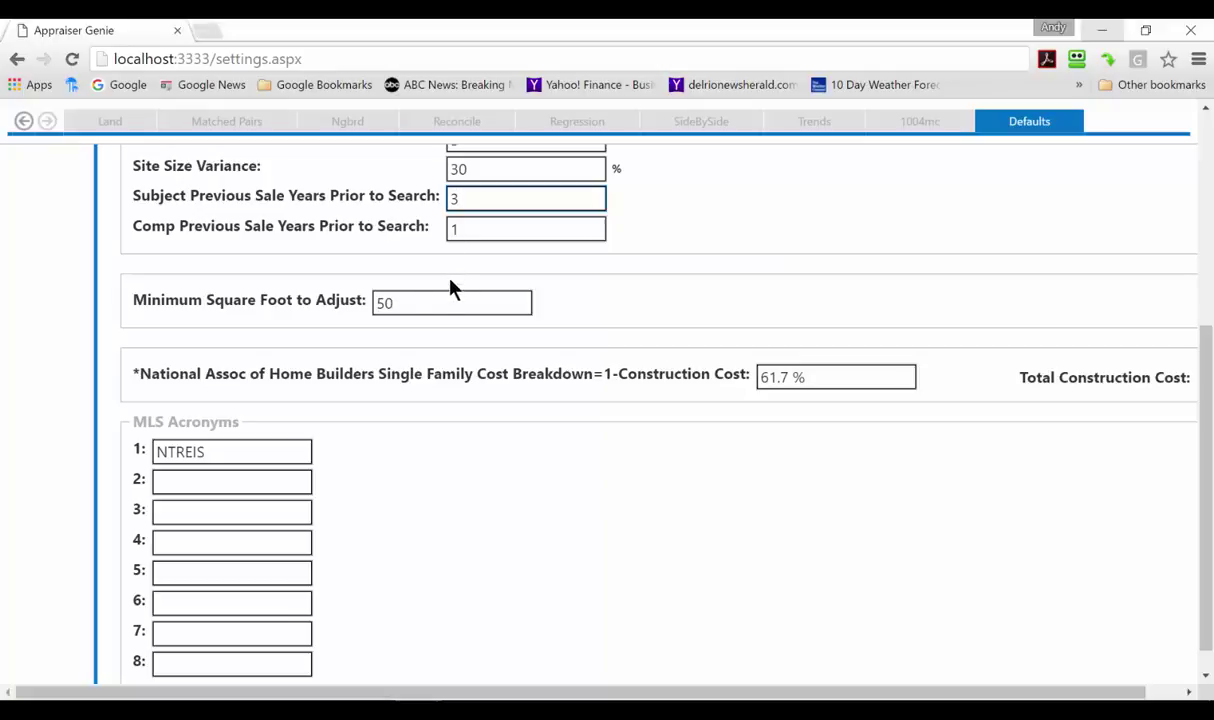
{"action": "left_click", "coordinate": [455, 302]}
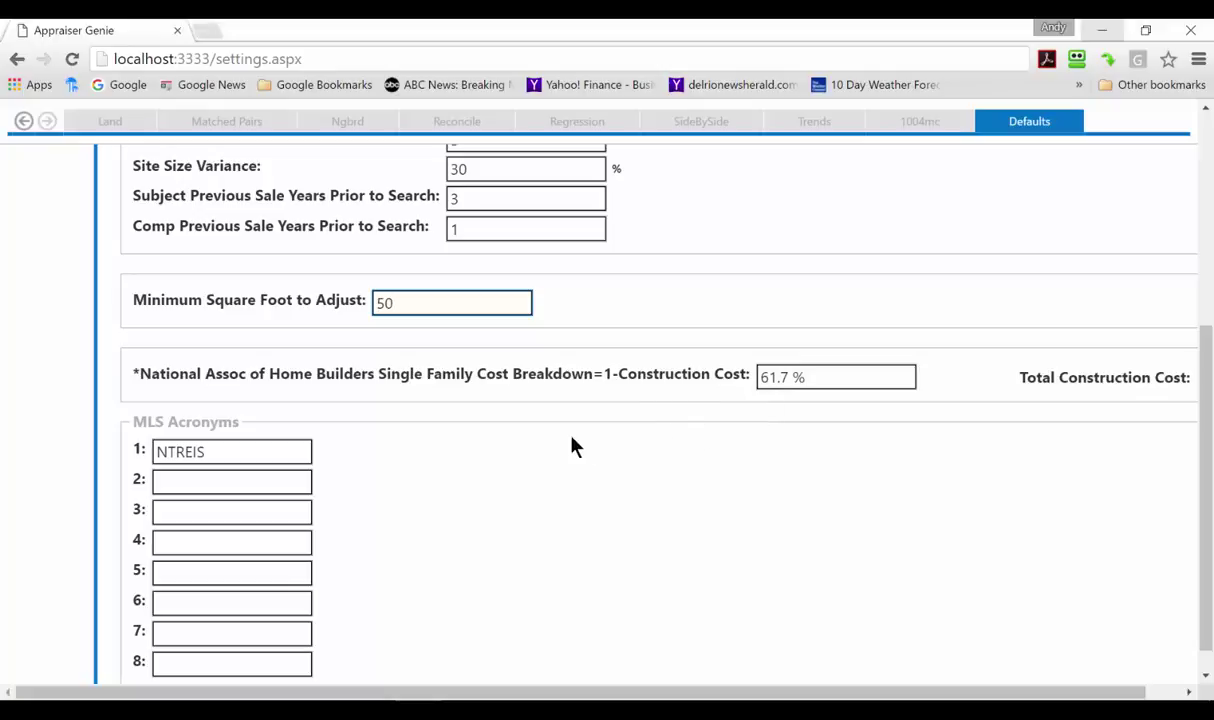
{"action": "scroll", "coordinate": [447, 450], "scroll_direction": "down", "scroll_amount": 1}
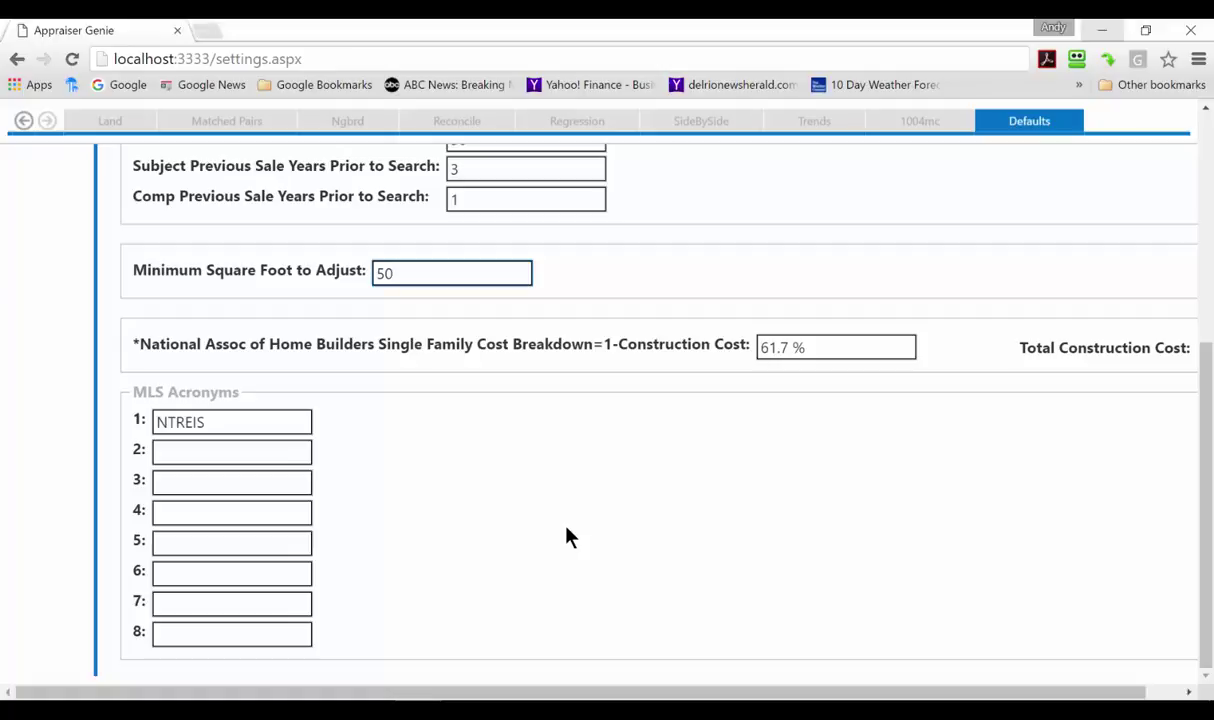
{"action": "scroll", "coordinate": [566, 537], "scroll_direction": "up", "scroll_amount": 3}
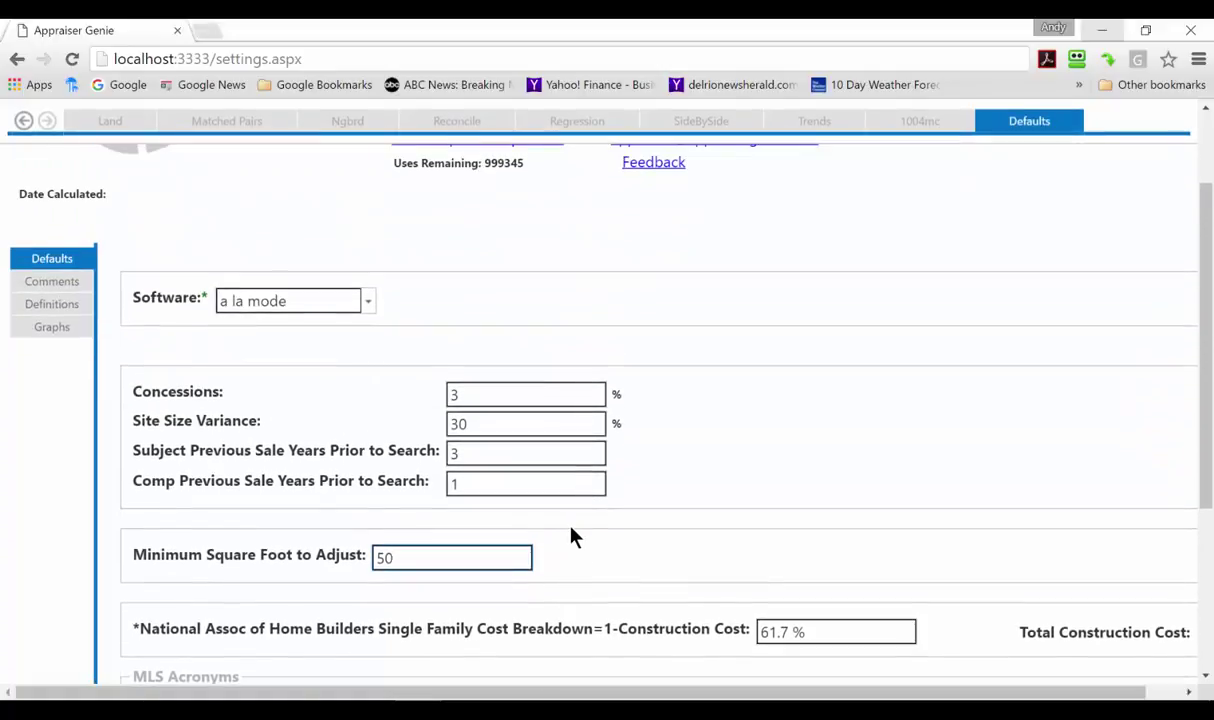
- Open the default comment templates and examine the wording of the Subject Previous Comments
{"action": "mouse_move", "coordinate": [654, 698]}
{"action": "left_click", "coordinate": [55, 278]}
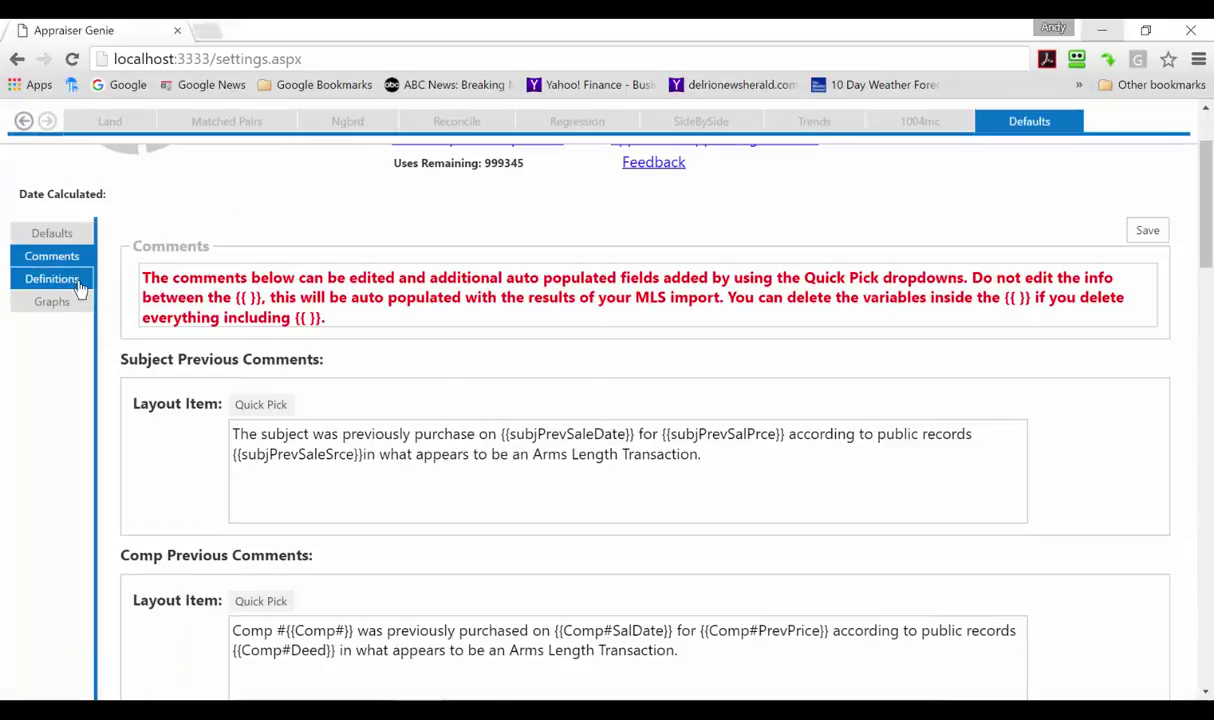
{"action": "scroll", "coordinate": [508, 357], "scroll_direction": "down", "scroll_amount": 1}
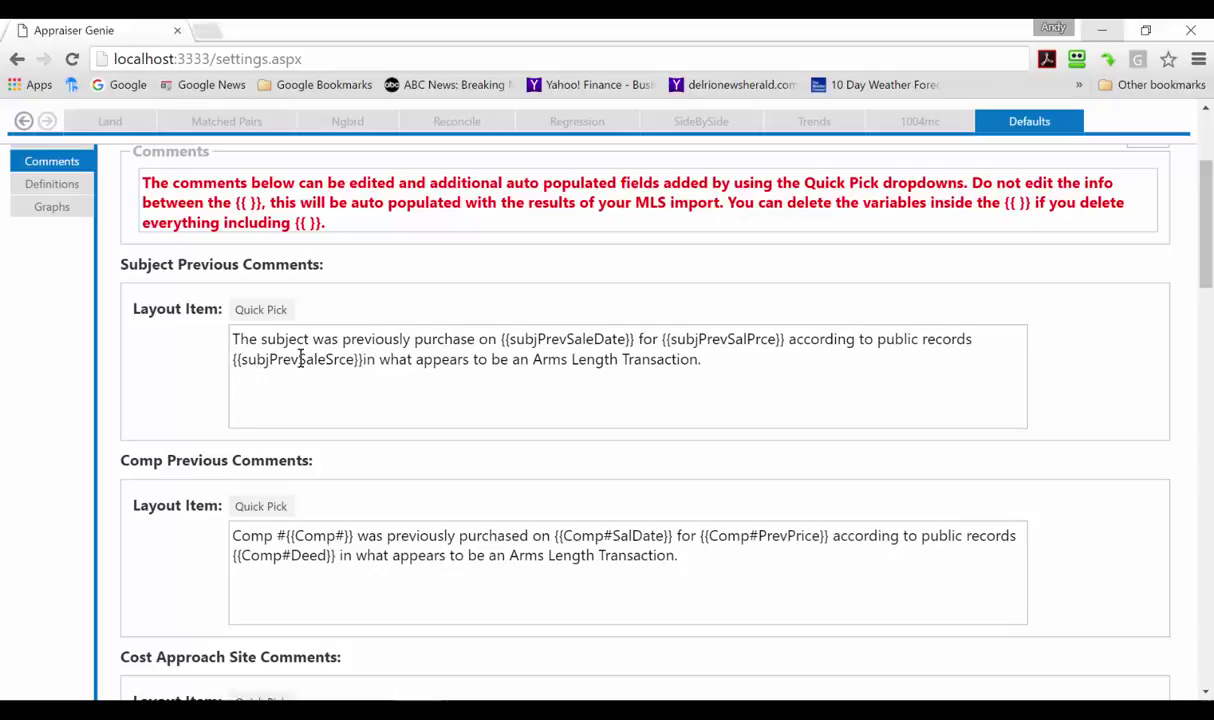
{"action": "left_click_drag", "start_coordinate": [661, 403], "coordinate": [232, 340]}
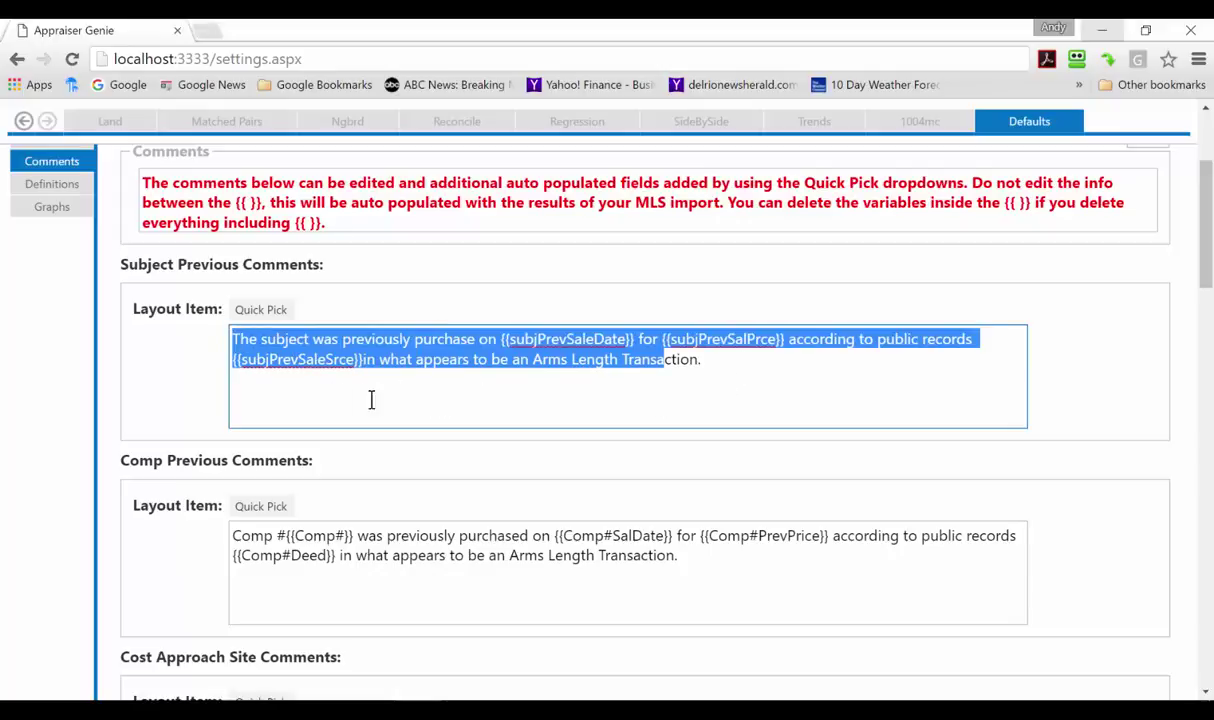
{"action": "left_click", "coordinate": [540, 400]}
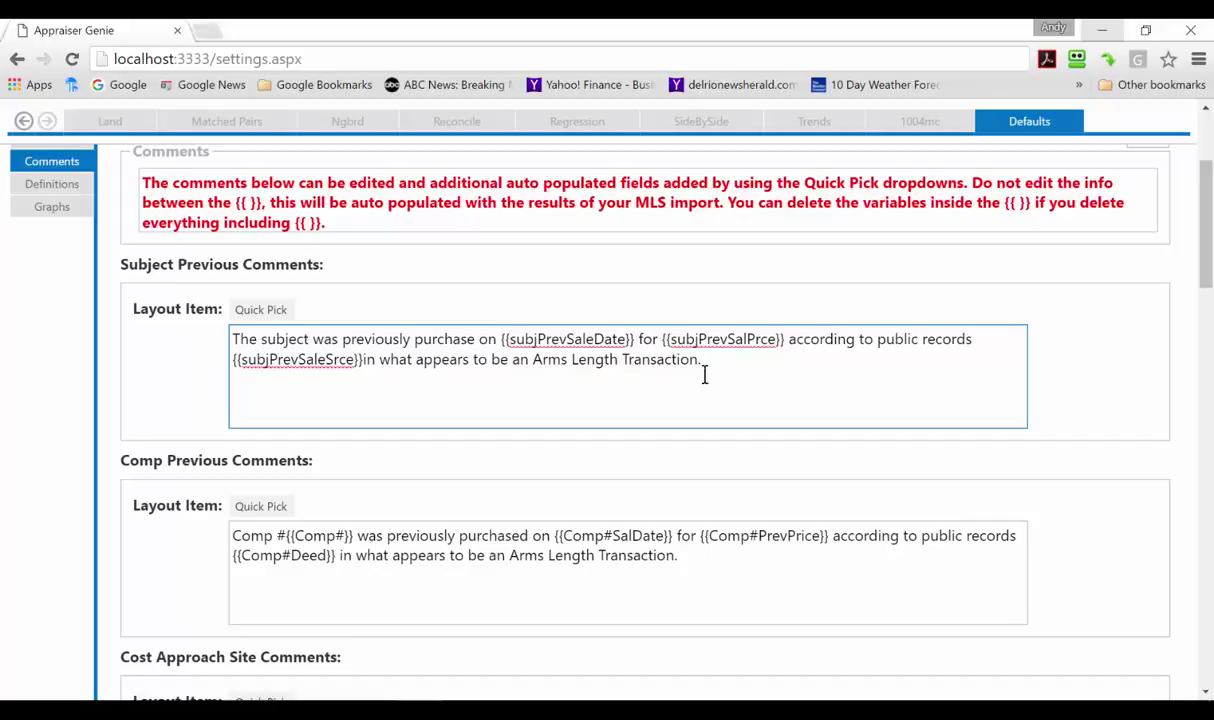
- Examine the {{subjPrevSaleDate}} variable in the Subject Previous Comments and browse the subject's Previous Sale quick-pick fields
{"action": "left_click_drag", "start_coordinate": [634, 339], "coordinate": [482, 333]}
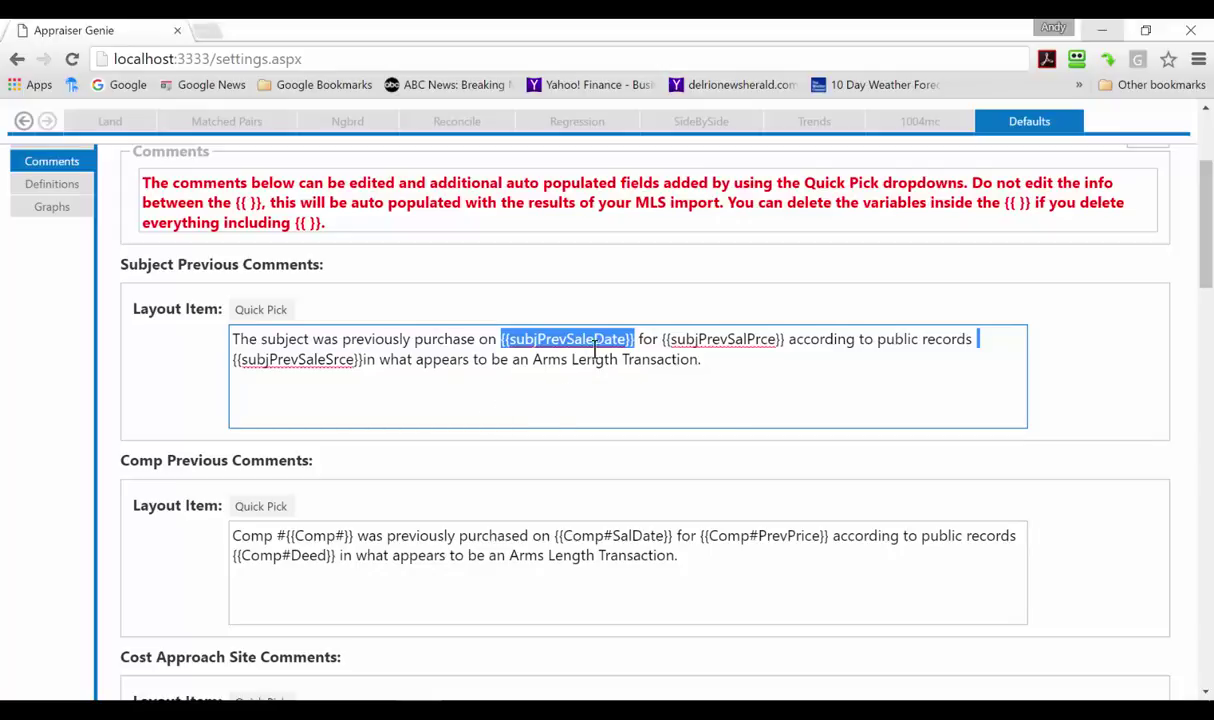
{"action": "left_click", "coordinate": [289, 313]}
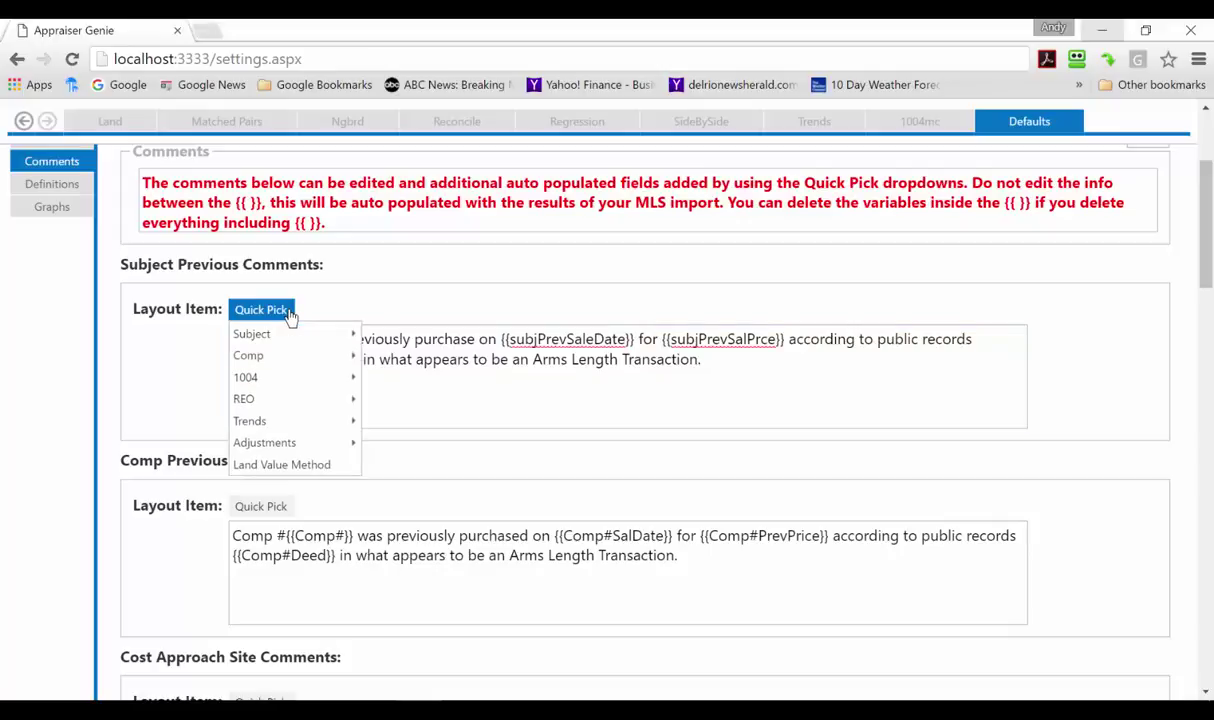
{"action": "mouse_move", "coordinate": [300, 335]}
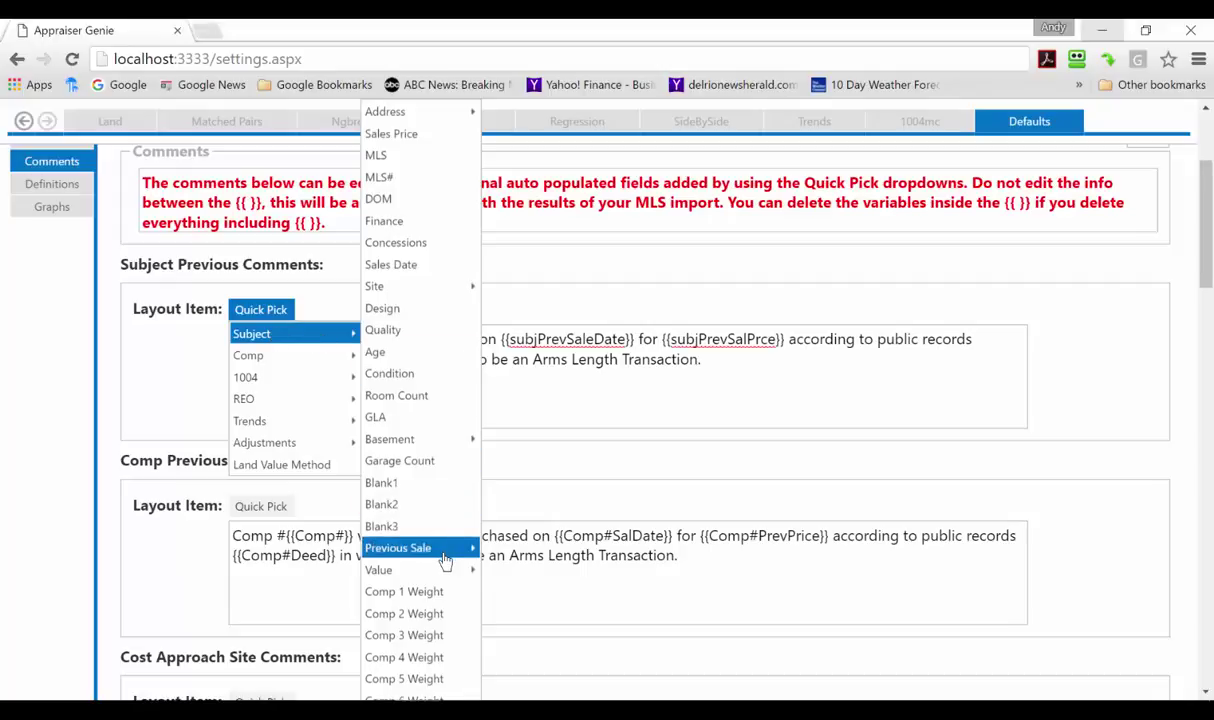
{"action": "mouse_move", "coordinate": [446, 558]}
{"action": "left_click", "coordinate": [500, 552]}
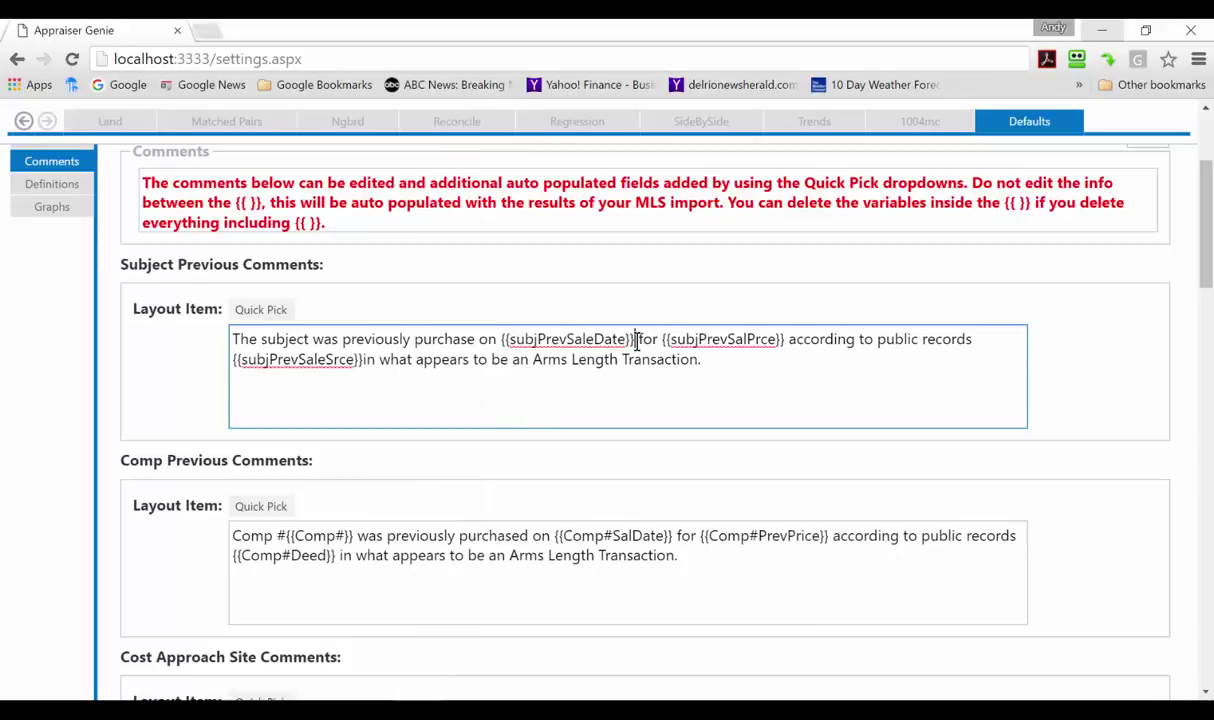
{"action": "left_click_drag", "start_coordinate": [634, 339], "coordinate": [476, 336]}
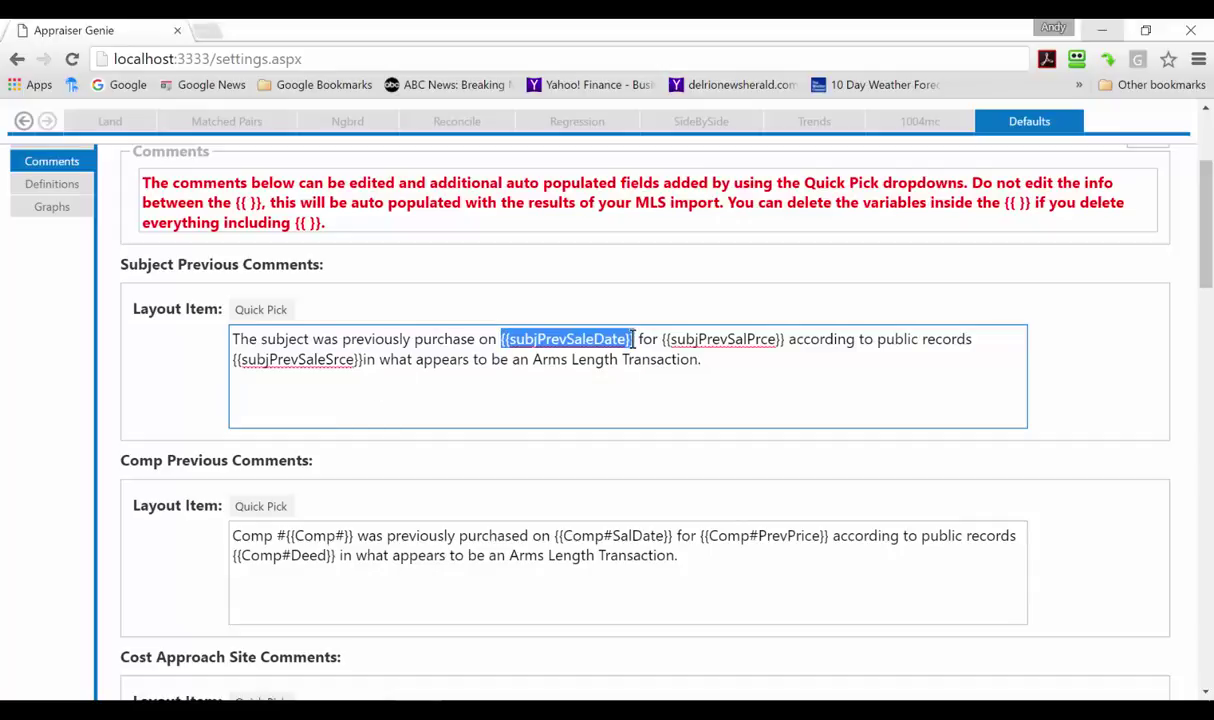
{"action": "left_click", "coordinate": [534, 382]}
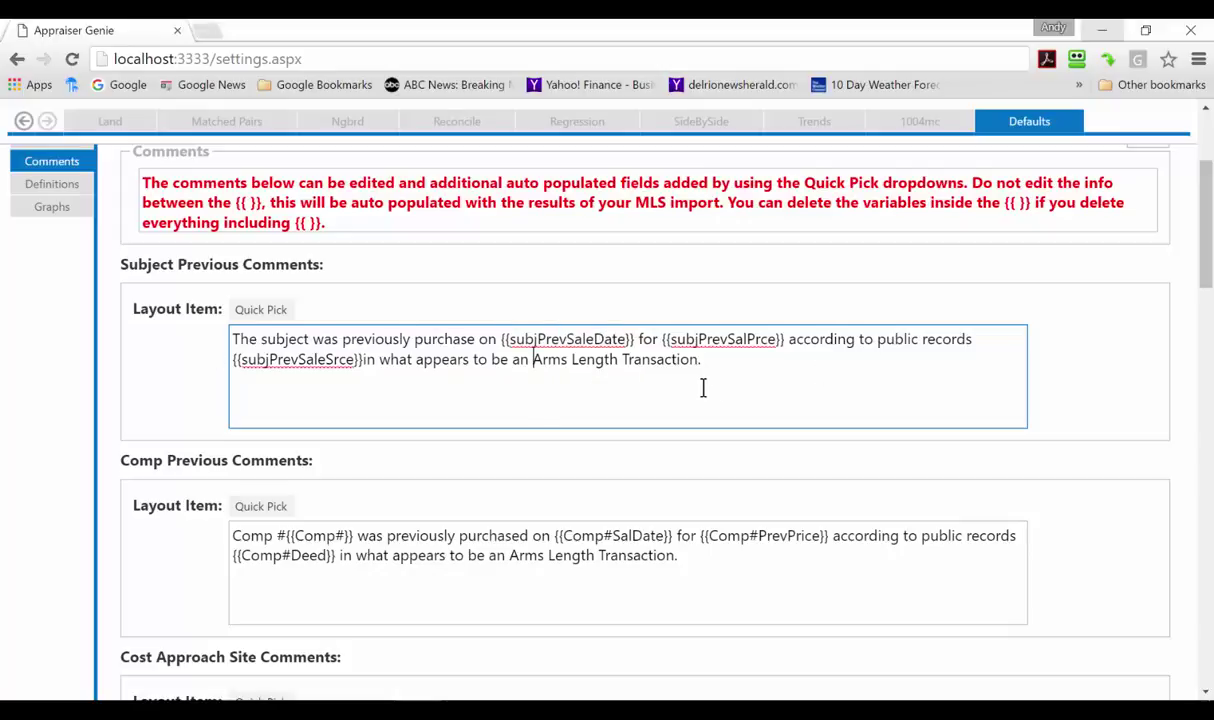
- Move the {{subjPrevSaleDate}} variable to the end of the Subject Previous Comments text
{"action": "left_click_drag", "start_coordinate": [634, 339], "coordinate": [506, 345]}
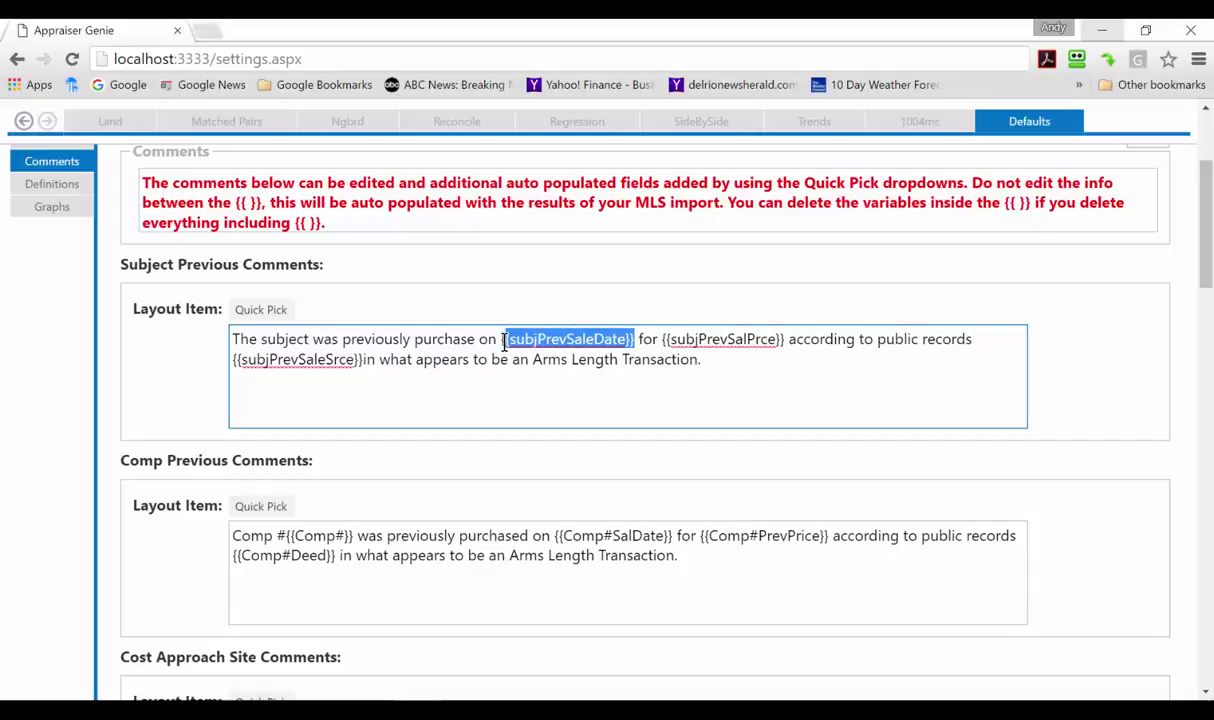
{"action": "left_click_drag", "start_coordinate": [502, 341], "coordinate": [499, 340]}
{"action": "right_click", "coordinate": [575, 346]}
{"action": "left_click", "coordinate": [618, 434]}
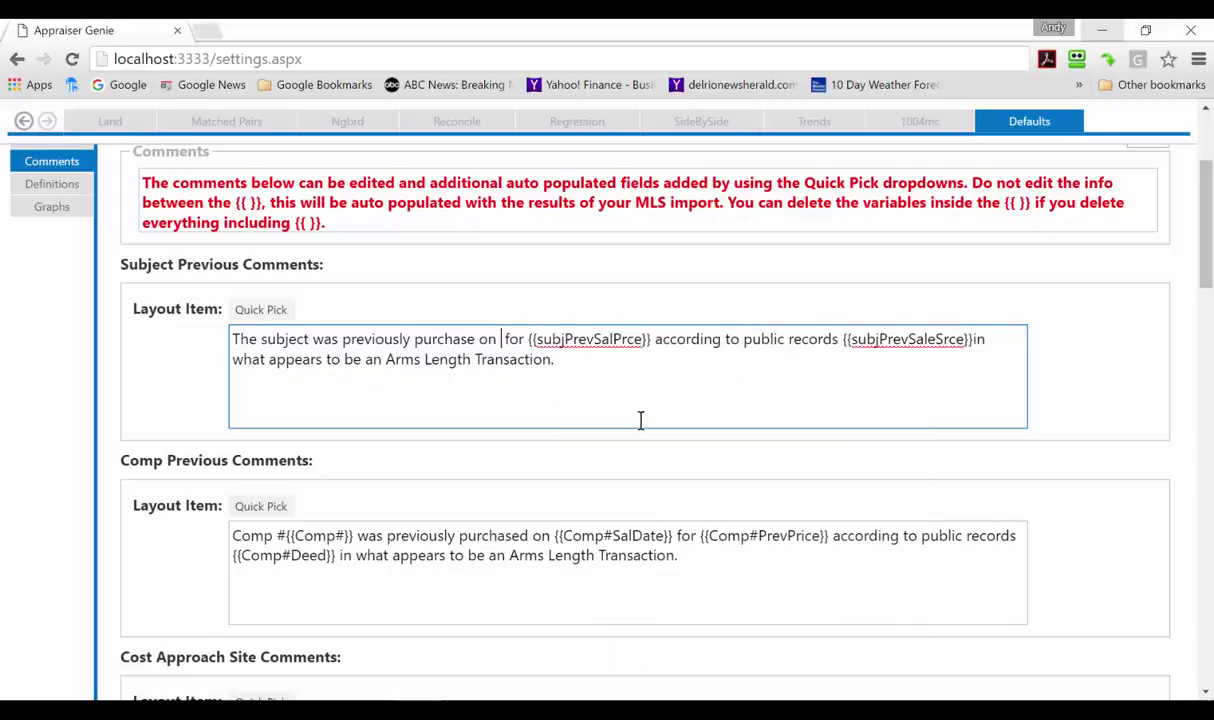
{"action": "right_click", "coordinate": [627, 370]}
{"action": "left_click", "coordinate": [668, 473]}
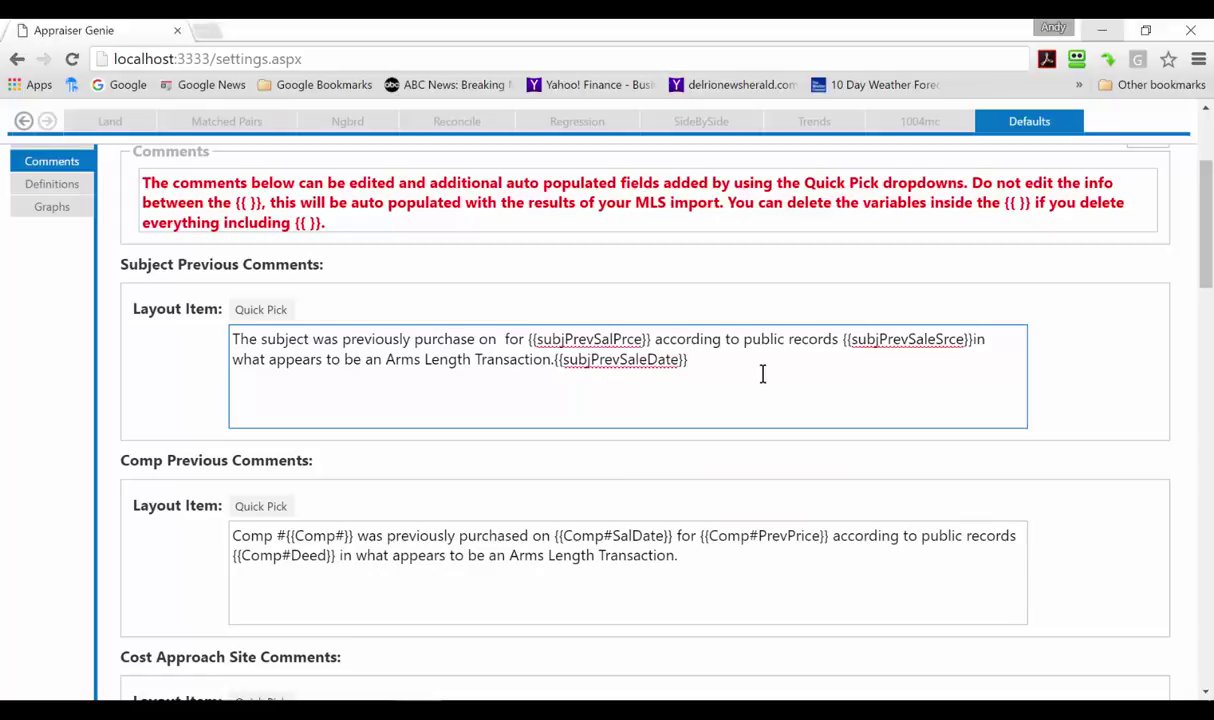
- Browse the Comp quick-pick fields available for the Subject Previous Comments
{"action": "left_click", "coordinate": [261, 318]}
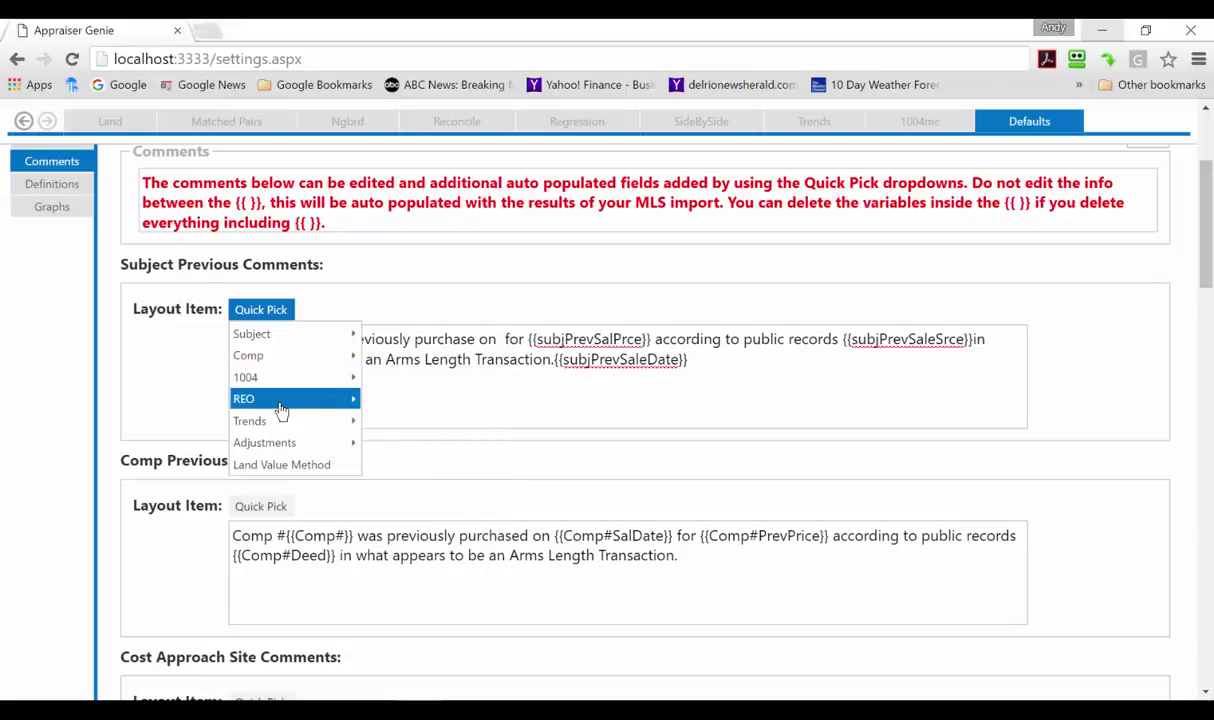
{"action": "mouse_move", "coordinate": [285, 386]}
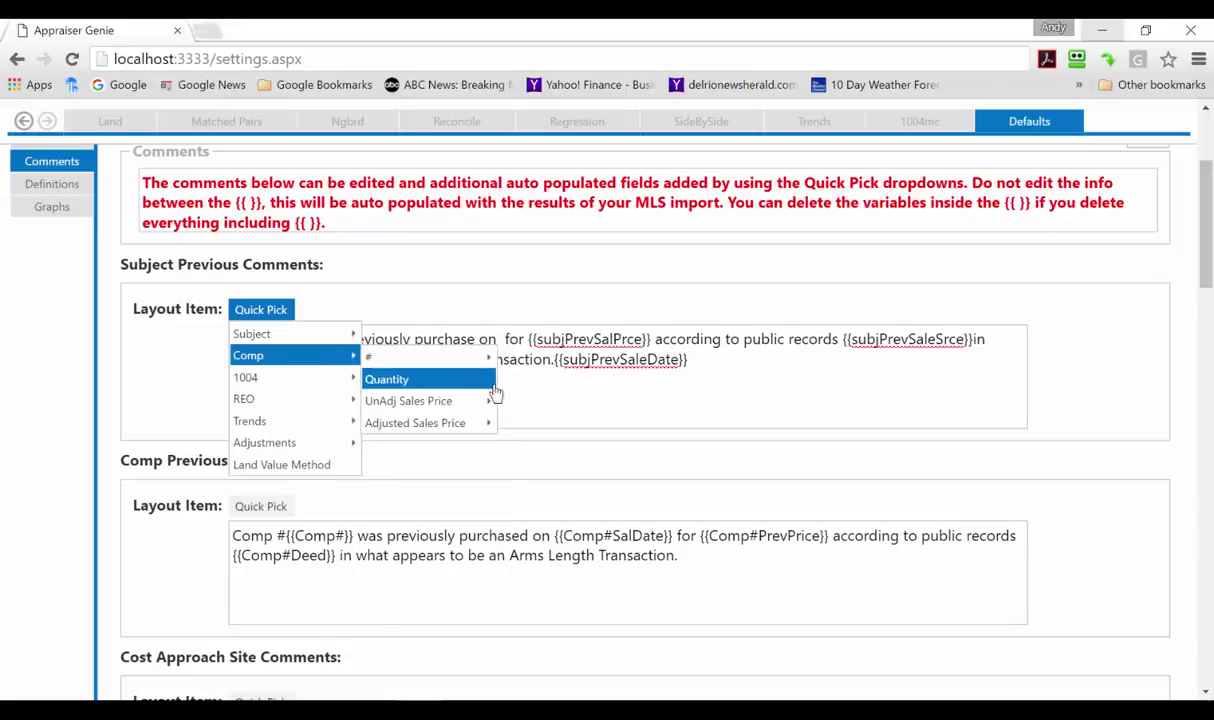
{"action": "left_click", "coordinate": [608, 394]}
- Review the Comp Previous, Cost Approach Site and Substitute for $0 comment templates, including the {{LndValMthd}} variable
{"action": "scroll", "coordinate": [608, 394], "scroll_direction": "down", "scroll_amount": 2}
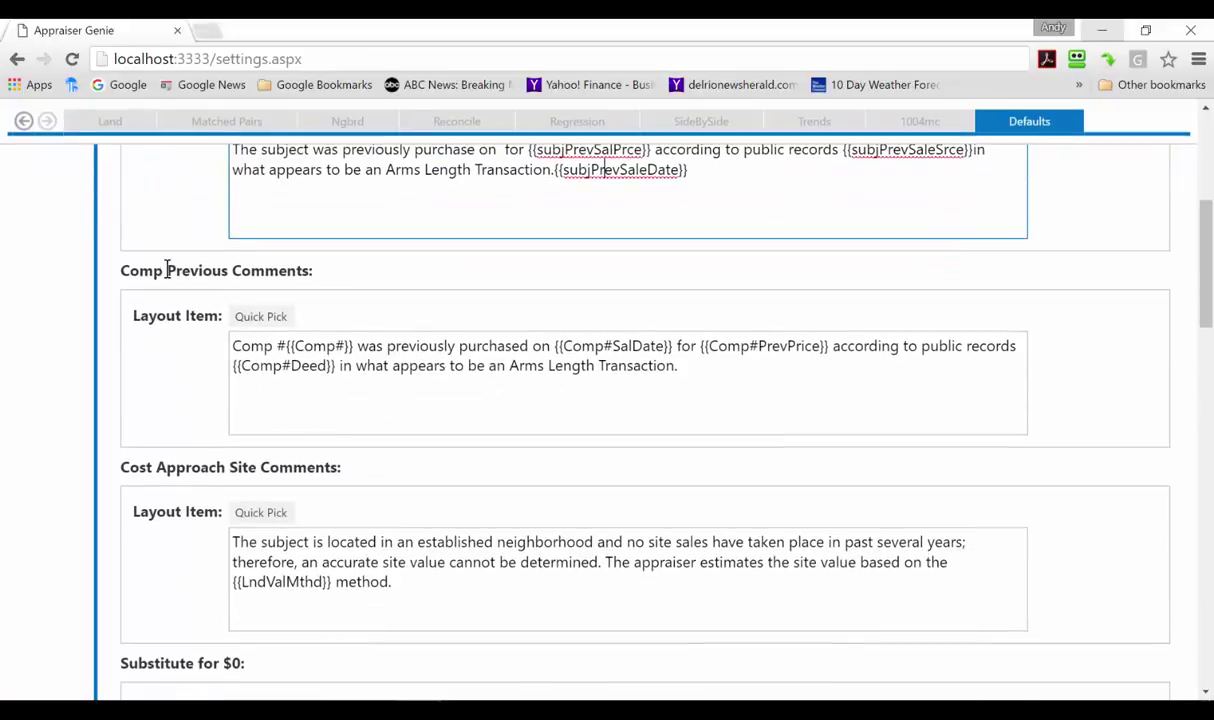
{"action": "scroll", "coordinate": [166, 270], "scroll_direction": "up", "scroll_amount": 2}
{"action": "scroll", "coordinate": [360, 370], "scroll_direction": "down", "scroll_amount": 4}
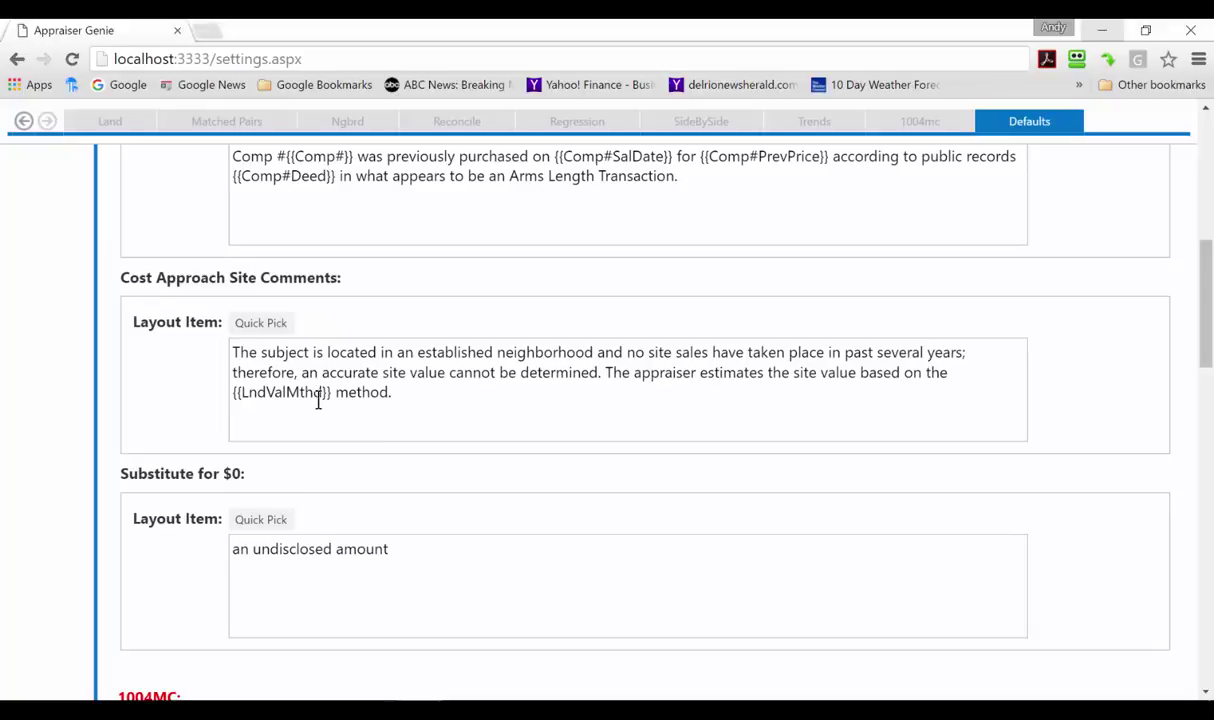
{"action": "scroll", "coordinate": [307, 320], "scroll_direction": "down", "scroll_amount": 1}
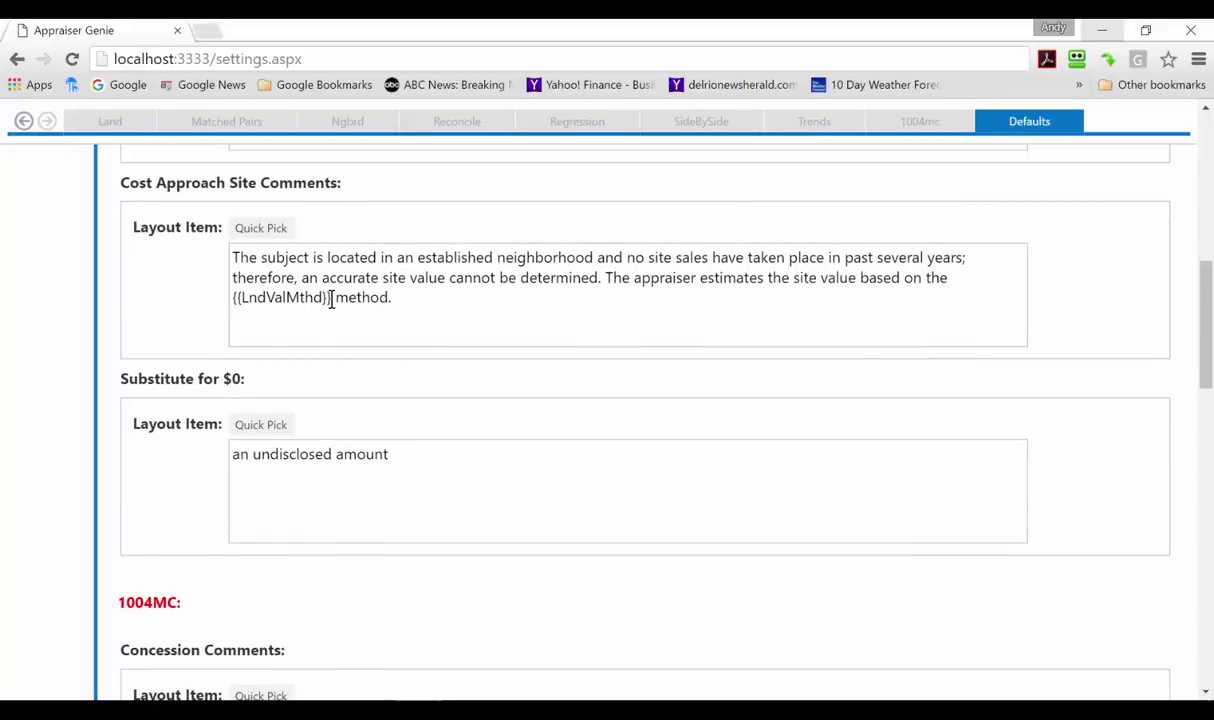
{"action": "left_click_drag", "start_coordinate": [331, 300], "coordinate": [228, 309]}
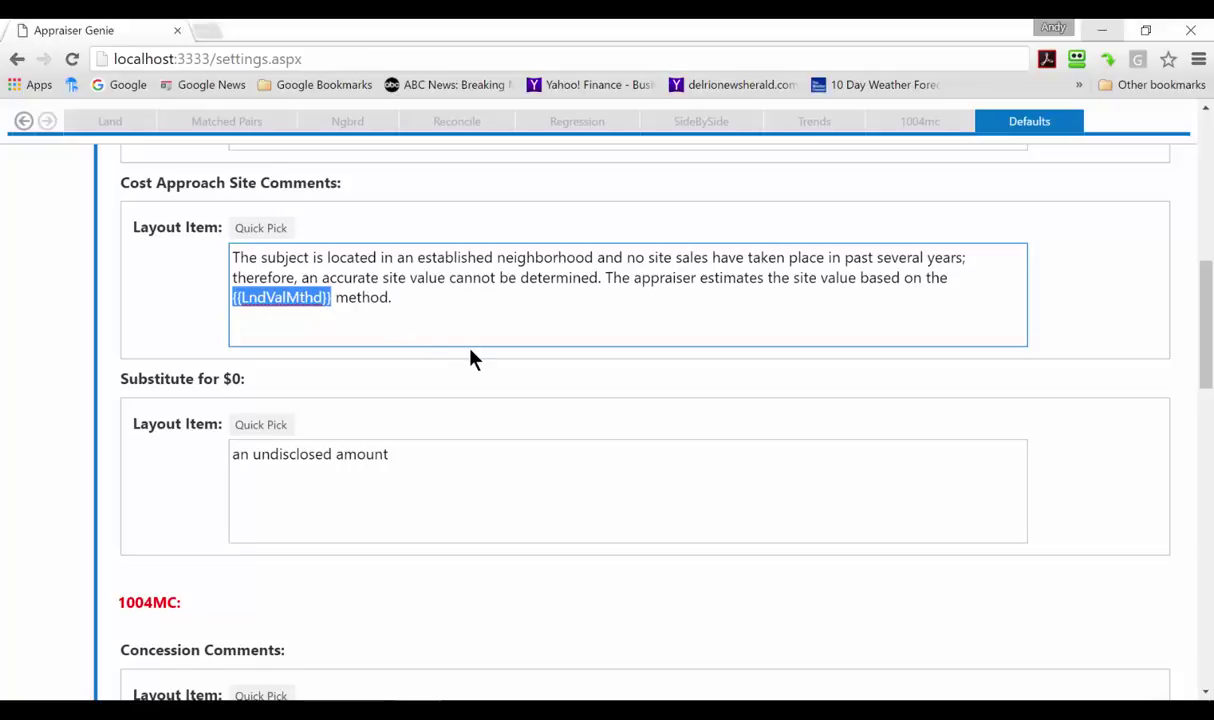
{"action": "scroll", "coordinate": [473, 360], "scroll_direction": "down", "scroll_amount": 1}
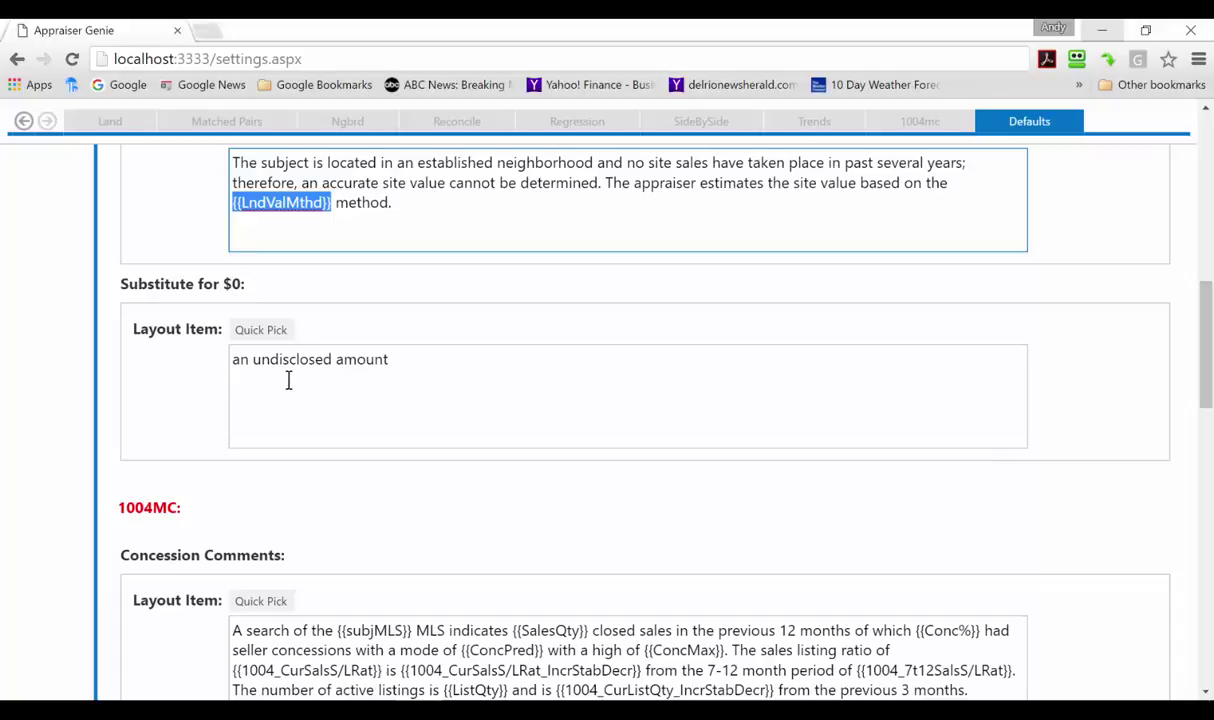
{"action": "left_click", "coordinate": [260, 329]}
{"action": "left_click", "coordinate": [444, 365]}
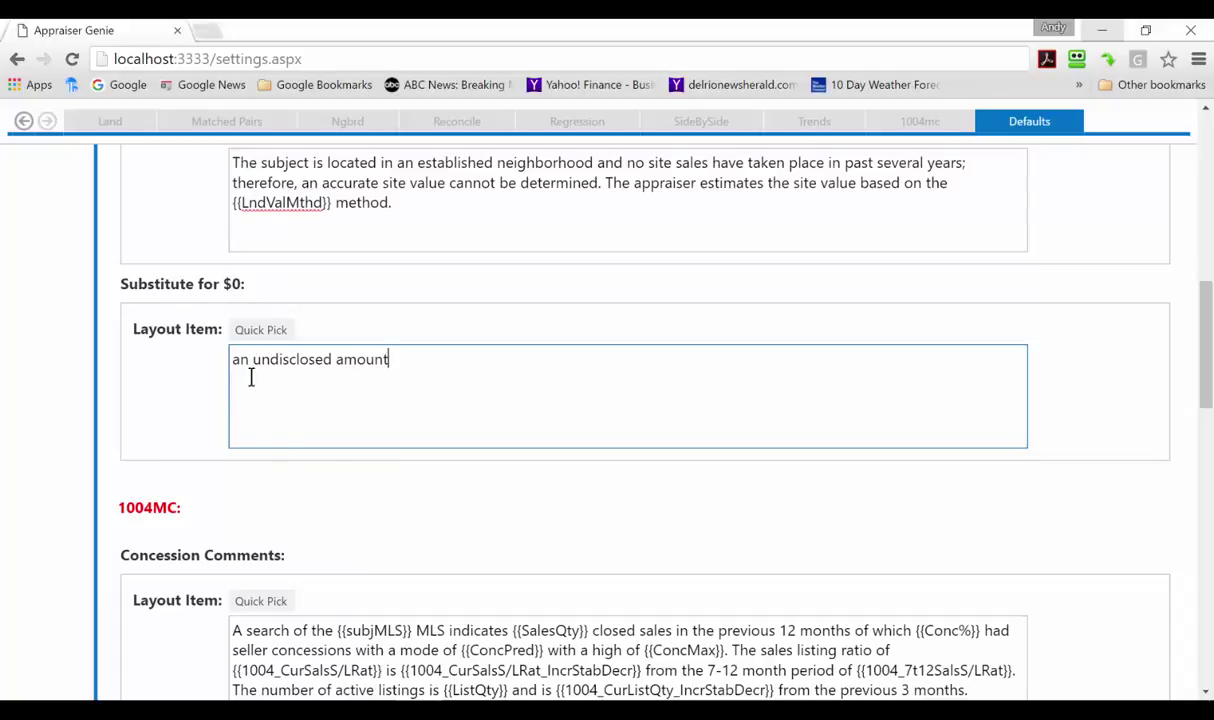
- Browse the 1004 quick-pick fields available for the 1004MC Concession Comments, including the 4 to 6 Month and Exposure Time groups
{"action": "scroll", "coordinate": [504, 390], "scroll_direction": "down", "scroll_amount": 3}
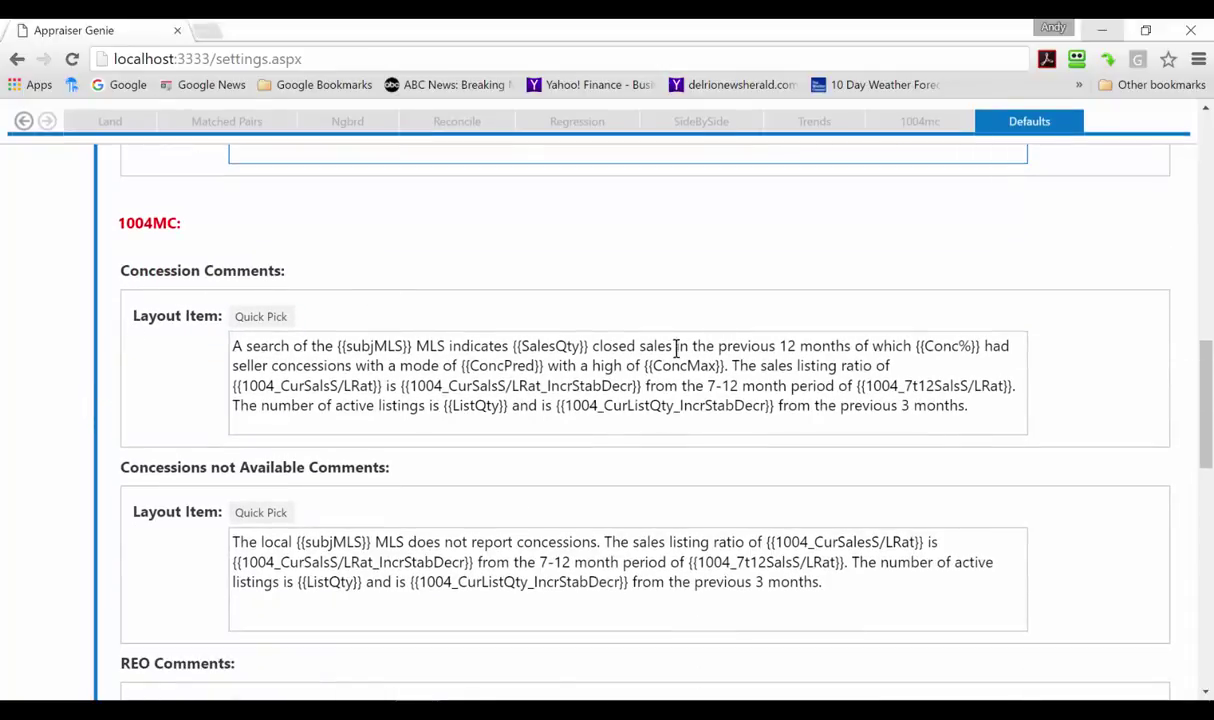
{"action": "left_click", "coordinate": [272, 318]}
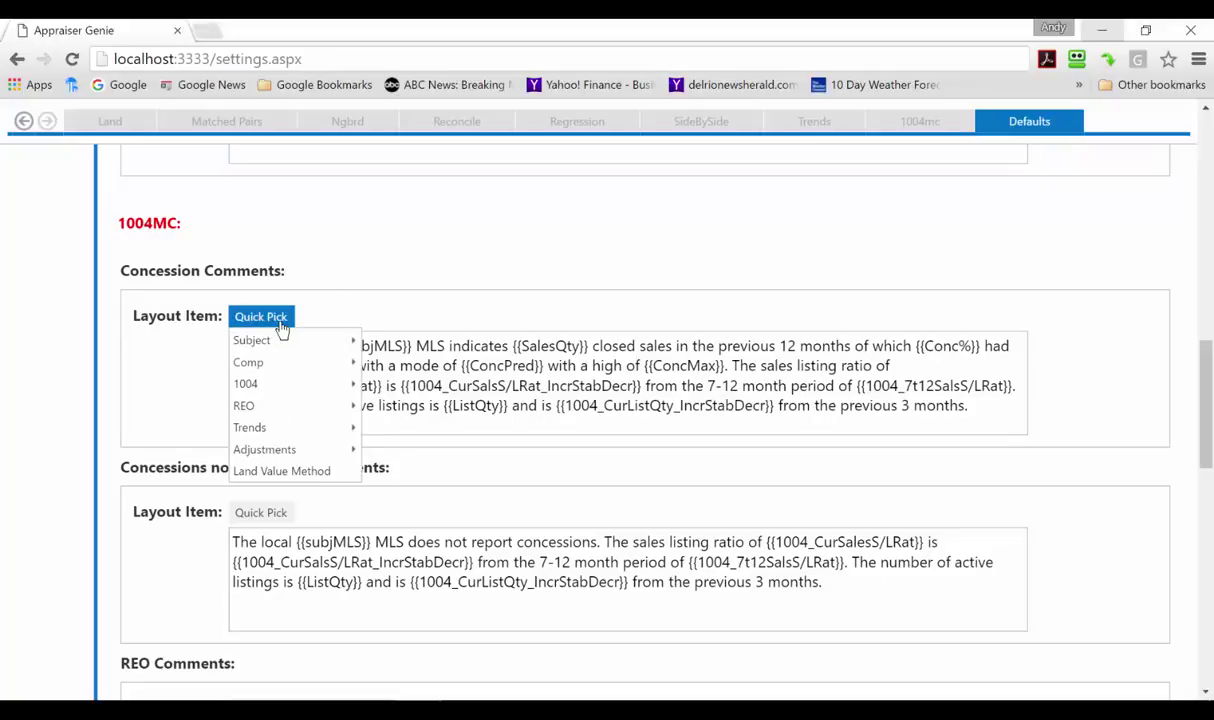
{"action": "mouse_move", "coordinate": [272, 386]}
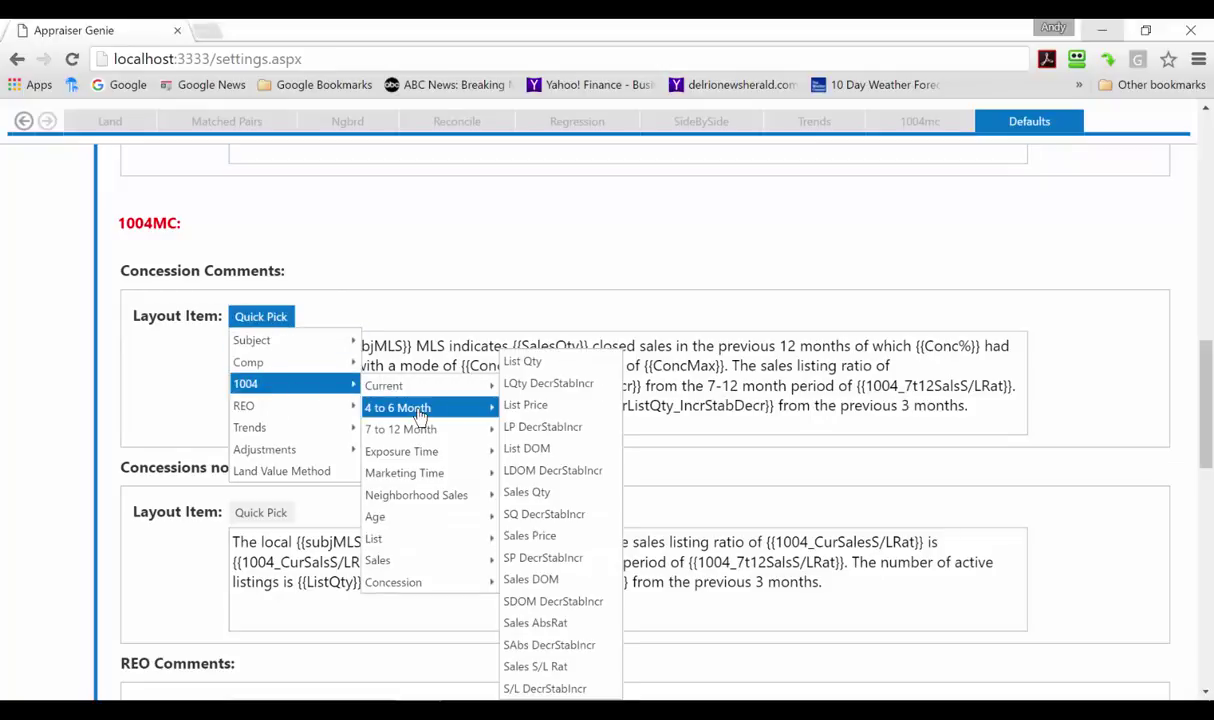
{"action": "mouse_move", "coordinate": [417, 455]}
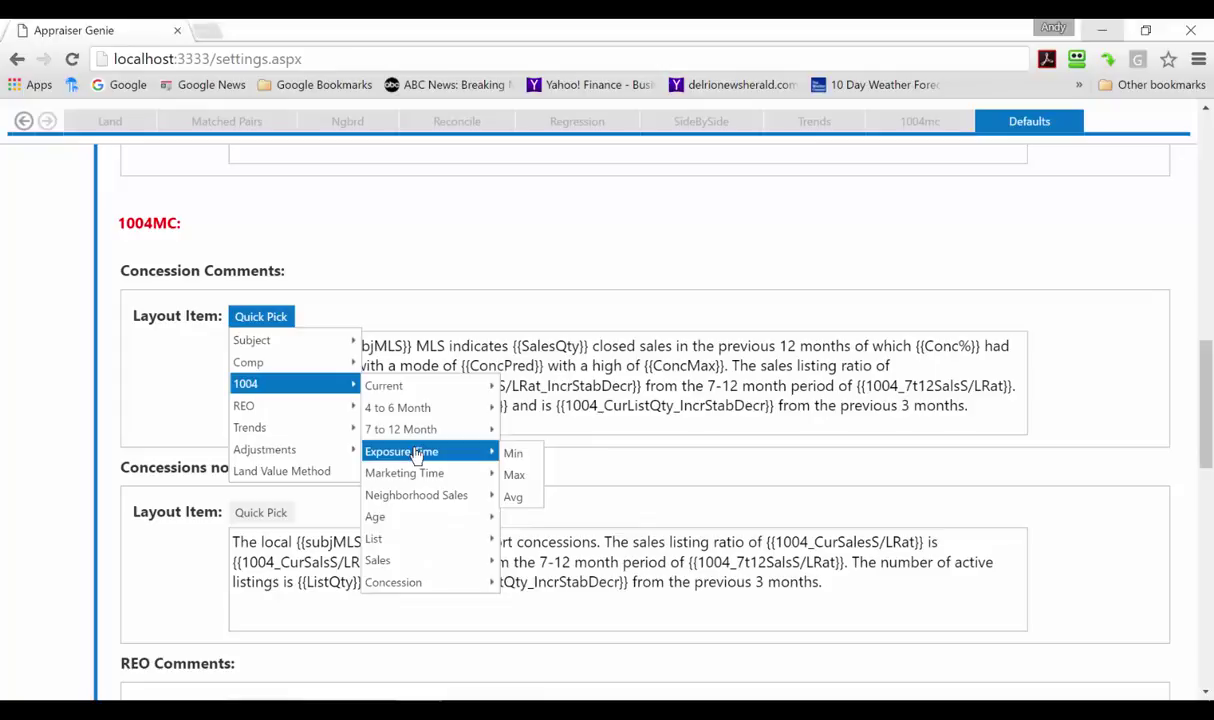
{"action": "left_click", "coordinate": [445, 247]}
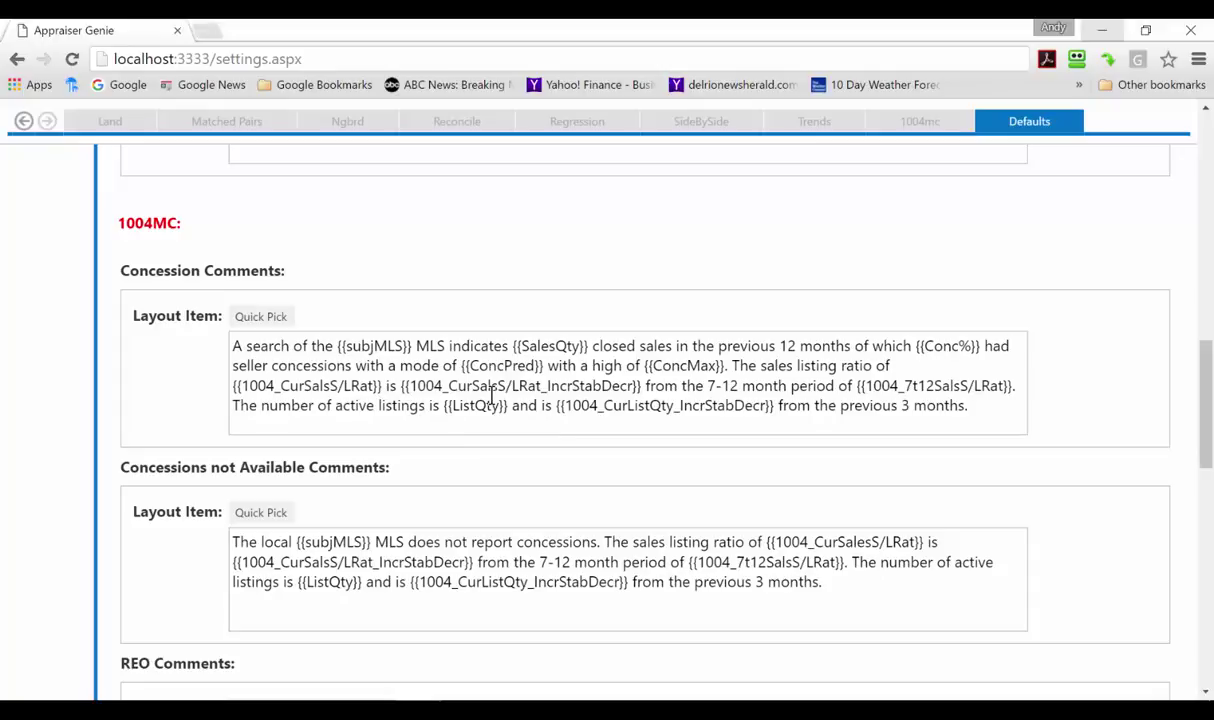
- Examine the {{subjMLS}} variable in the 1004MC Concession Comments text
{"action": "scroll", "coordinate": [494, 392], "scroll_direction": "down", "scroll_amount": 1}
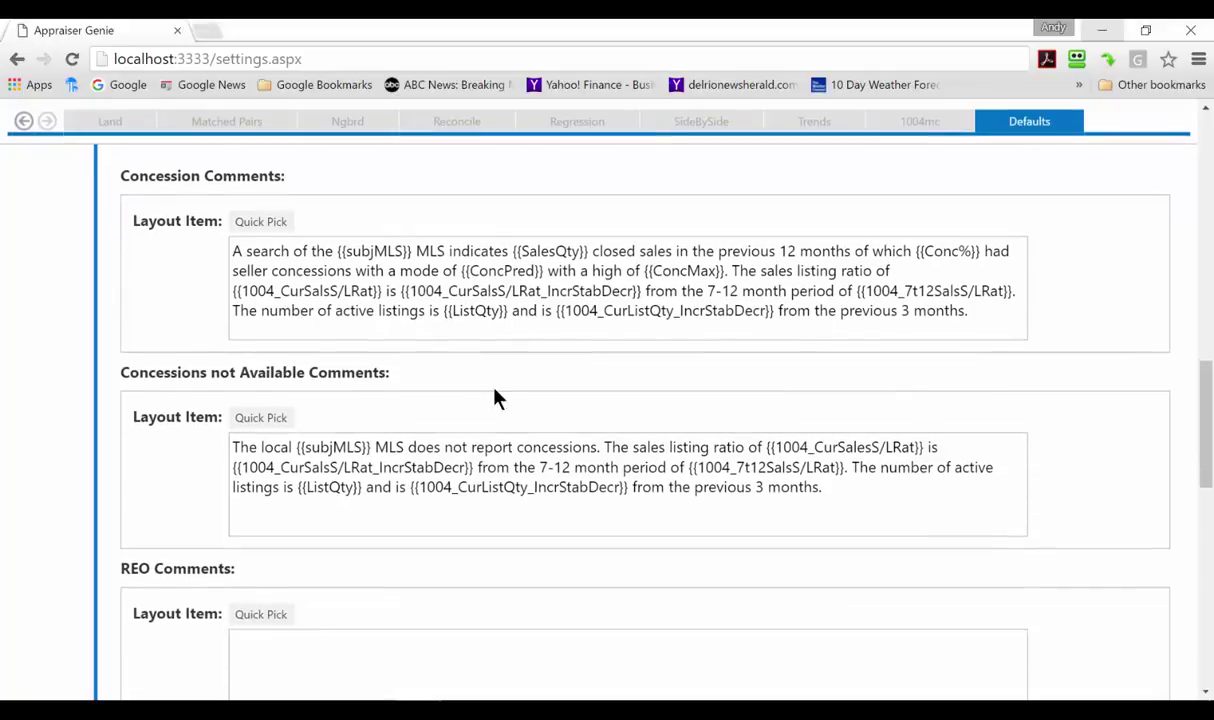
{"action": "left_click", "coordinate": [408, 251]}
{"action": "left_click_drag", "start_coordinate": [408, 251], "coordinate": [338, 251]}
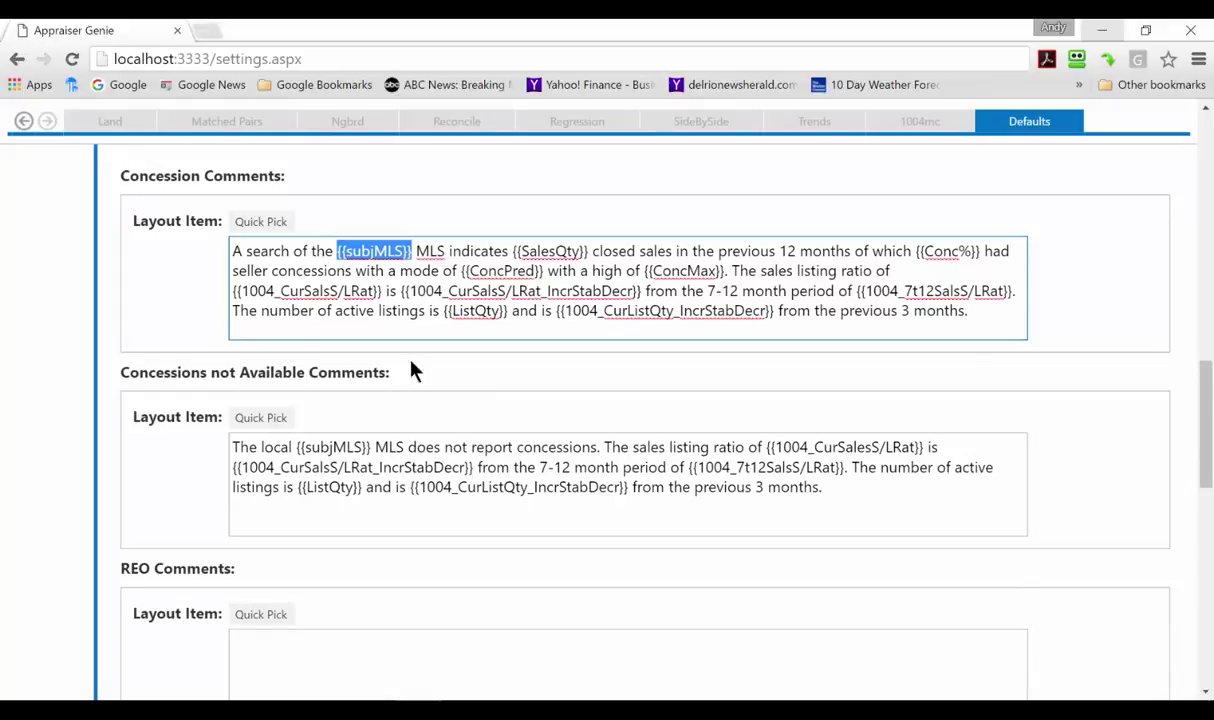
- Review the remaining 1004MC comment templates, from Concessions not Available through Summary, and the Condo REO and Condo Summary templates
{"action": "scroll", "coordinate": [435, 433], "scroll_direction": "down", "scroll_amount": 1}
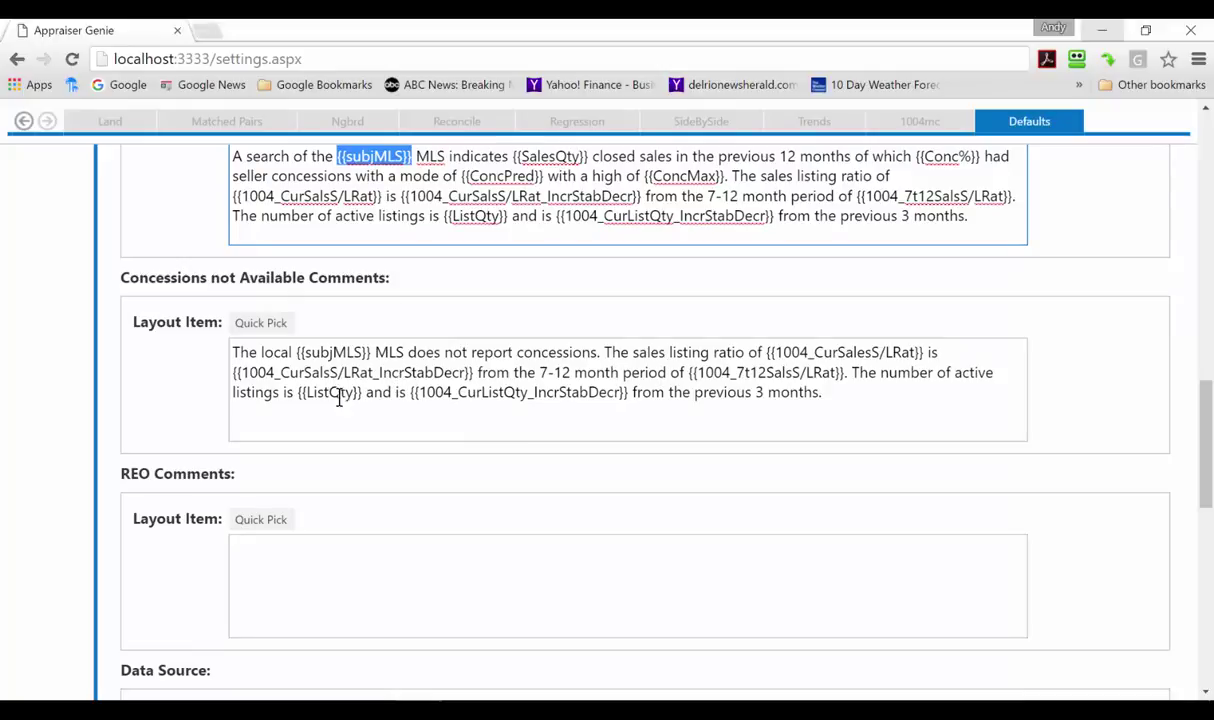
{"action": "scroll", "coordinate": [339, 397], "scroll_direction": "down", "scroll_amount": 2}
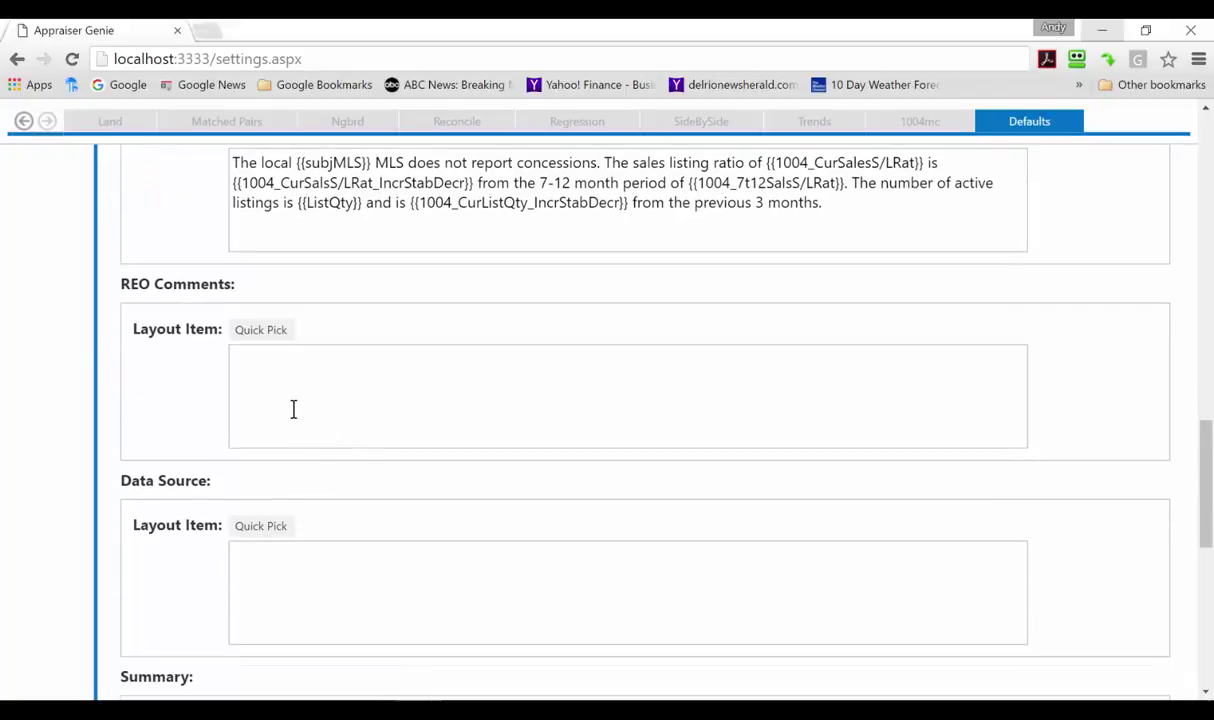
{"action": "scroll", "coordinate": [290, 415], "scroll_direction": "down", "scroll_amount": 1}
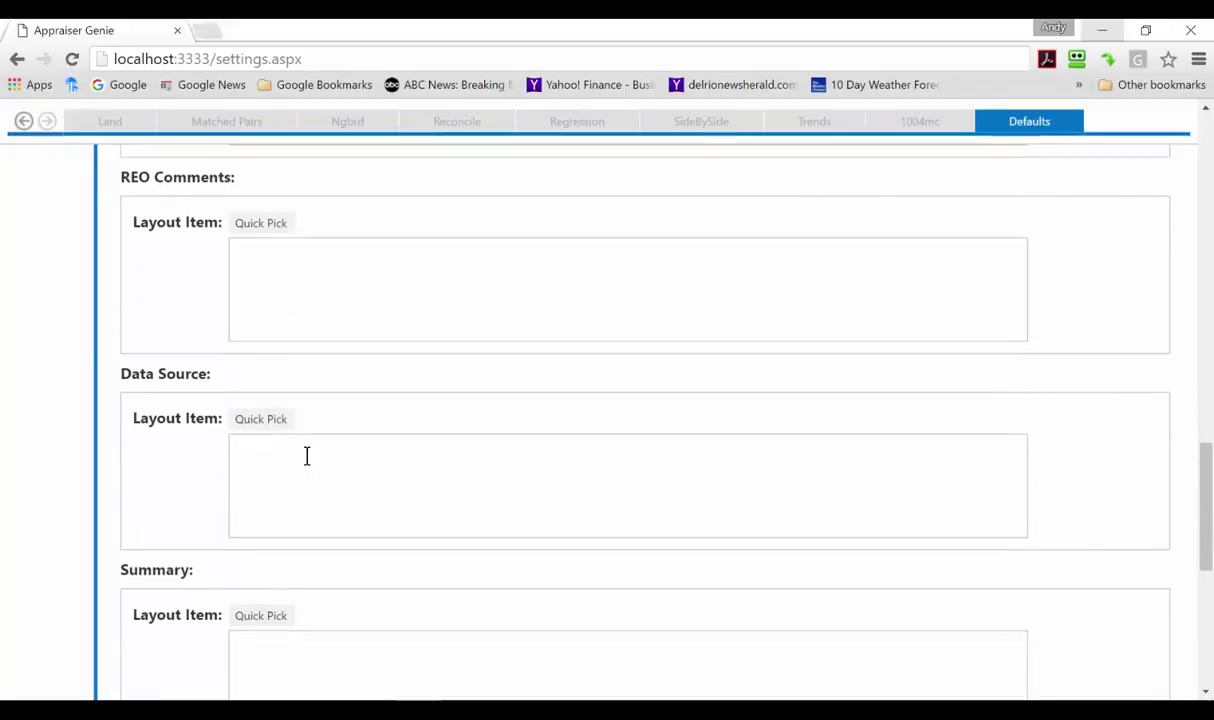
{"action": "scroll", "coordinate": [307, 456], "scroll_direction": "down", "scroll_amount": 2}
{"action": "scroll", "coordinate": [333, 463], "scroll_direction": "down", "scroll_amount": 3}
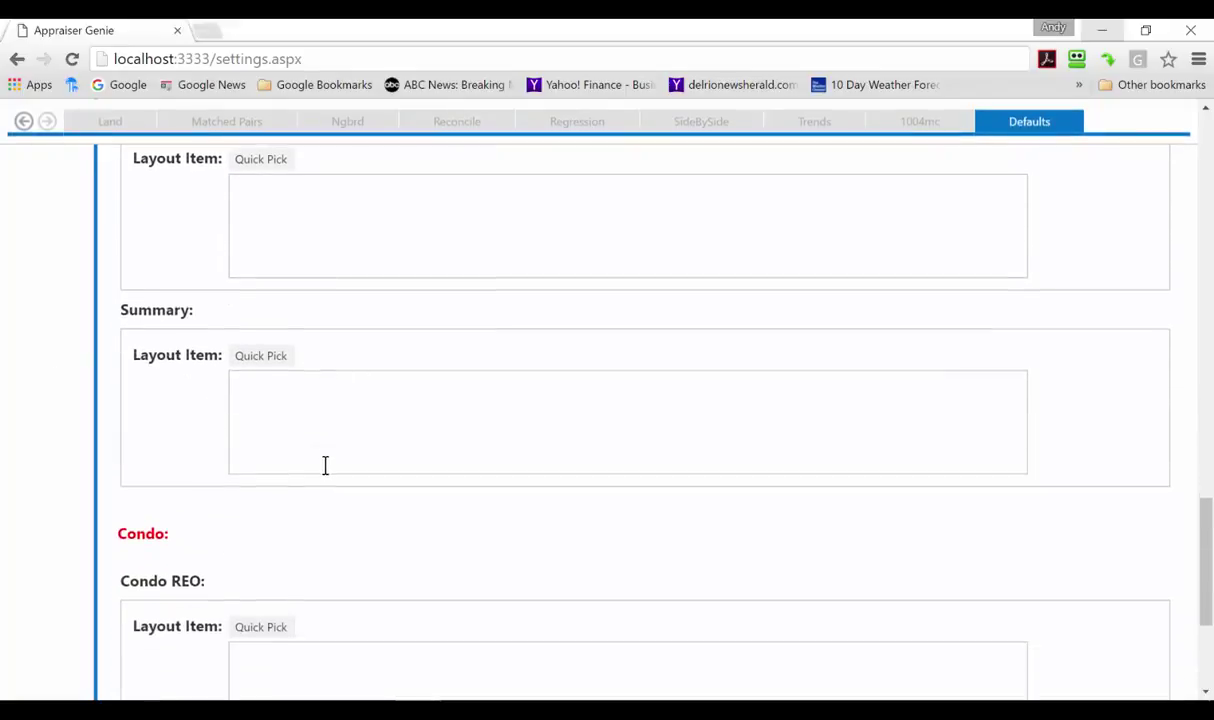
{"action": "scroll", "coordinate": [372, 457], "scroll_direction": "down", "scroll_amount": 1}
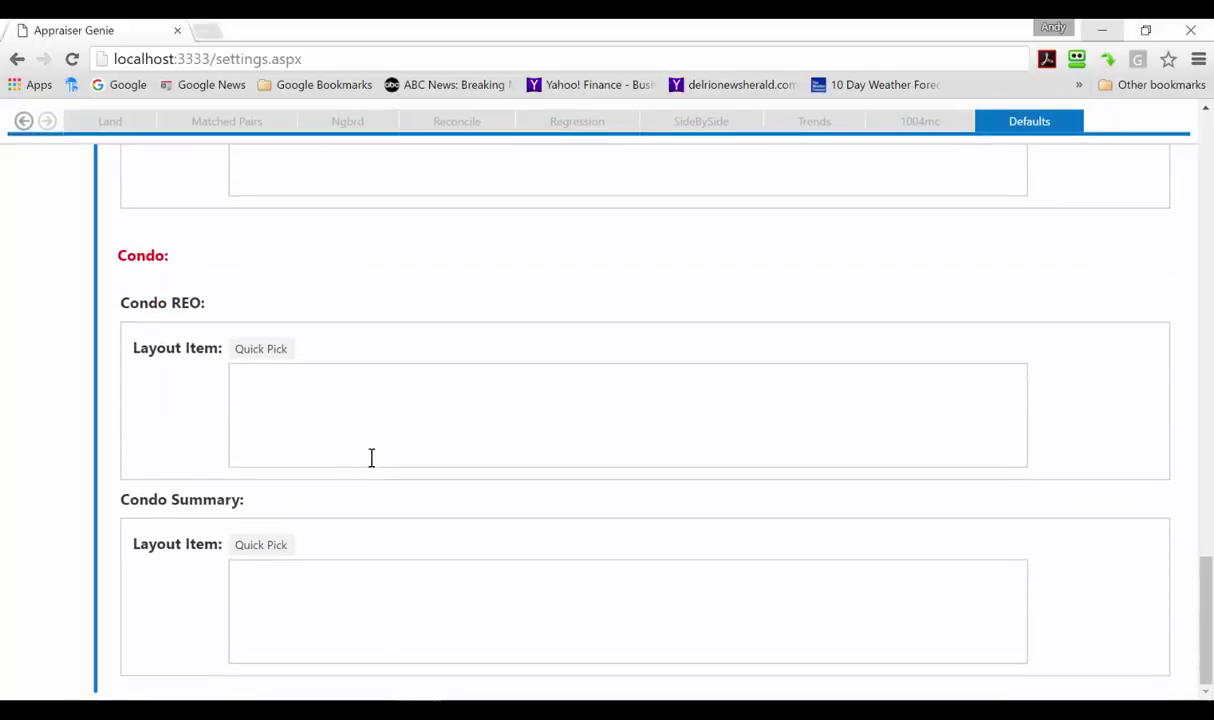
{"action": "scroll", "coordinate": [370, 458], "scroll_direction": "up", "scroll_amount": 4}
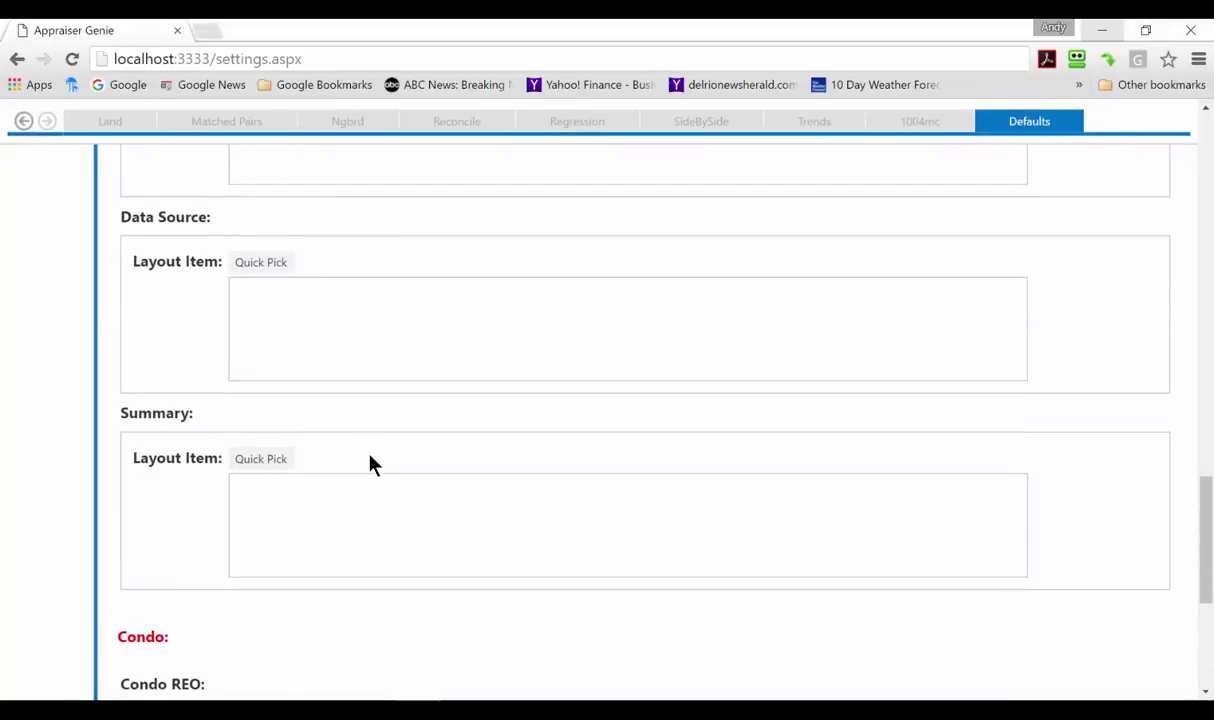
{"action": "scroll", "coordinate": [370, 460], "scroll_direction": "up", "scroll_amount": 2}
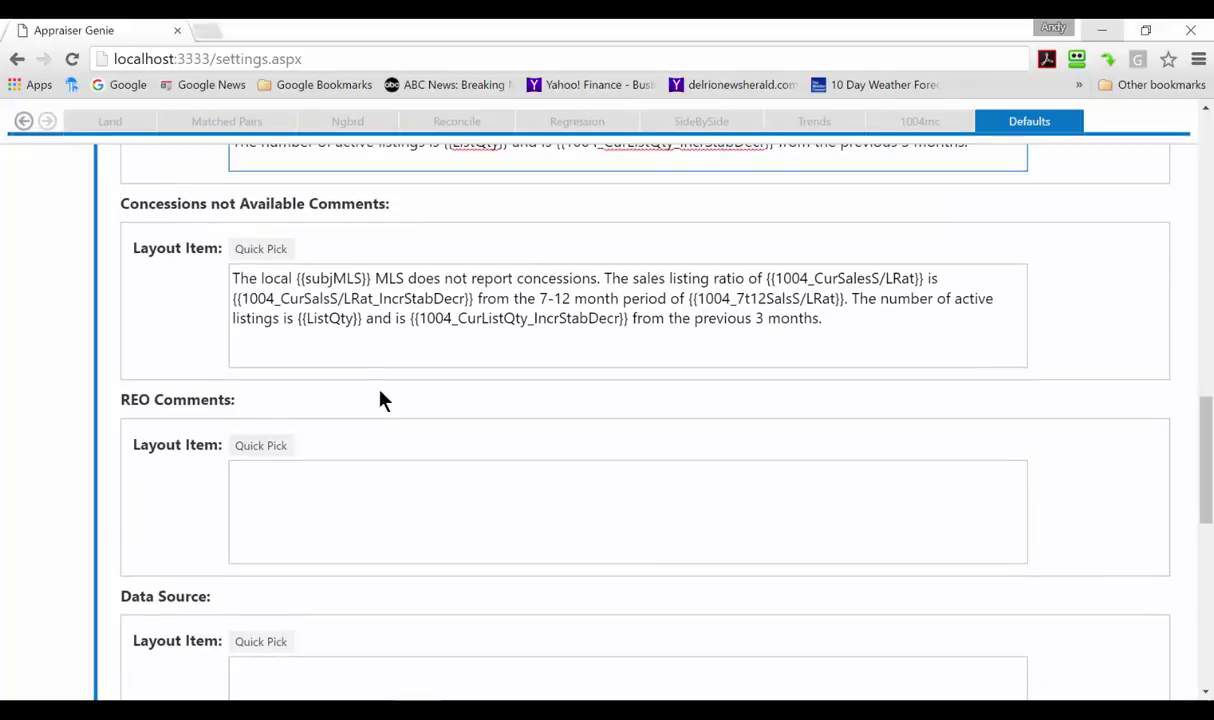
{"action": "scroll", "coordinate": [379, 390], "scroll_direction": "up", "scroll_amount": 5}
{"action": "scroll", "coordinate": [379, 390], "scroll_direction": "up", "scroll_amount": 10}
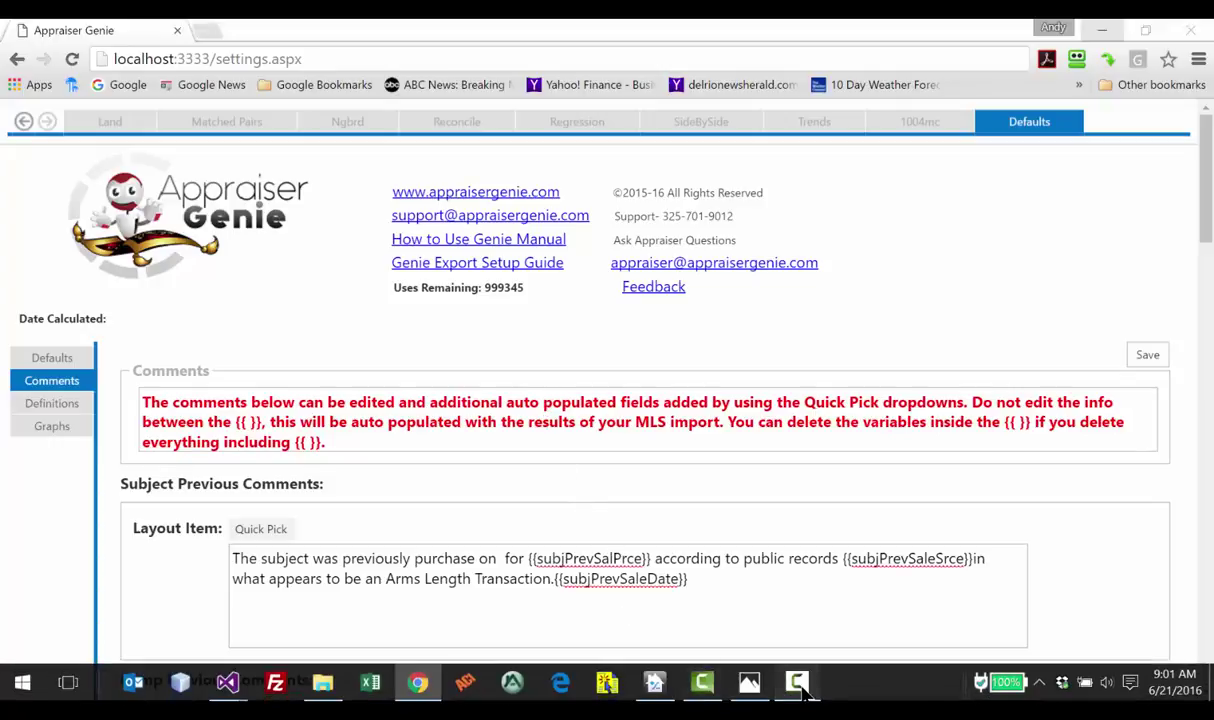
{"action": "left_click", "coordinate": [797, 682]}
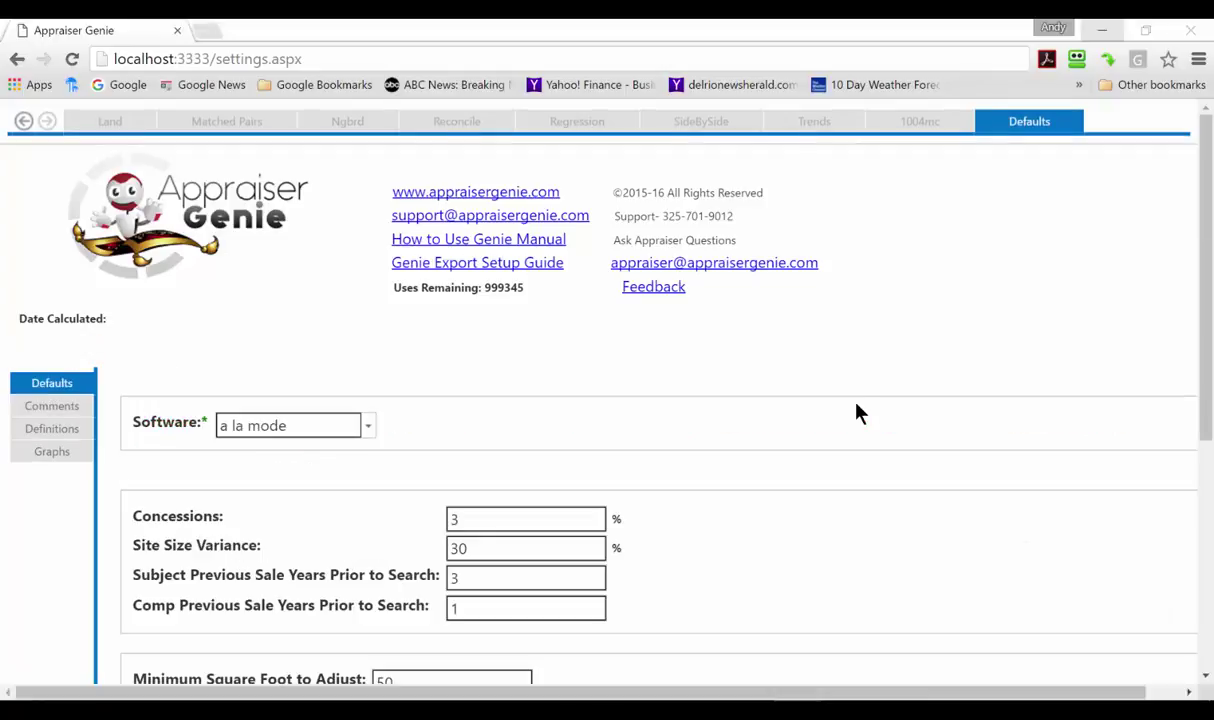
- Open the Definitions settings and read through the Land and Adjustments definitions down to Forecasting
{"action": "left_click", "coordinate": [52, 429]}
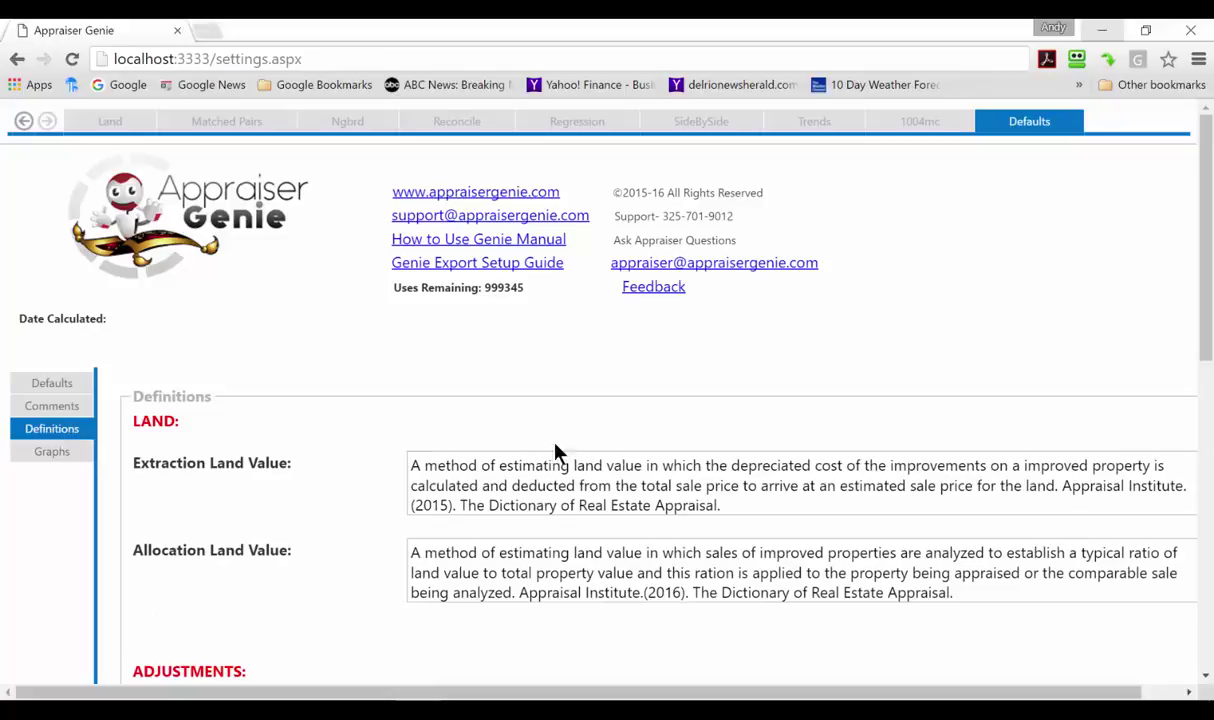
{"action": "scroll", "coordinate": [600, 455], "scroll_direction": "down", "scroll_amount": 1}
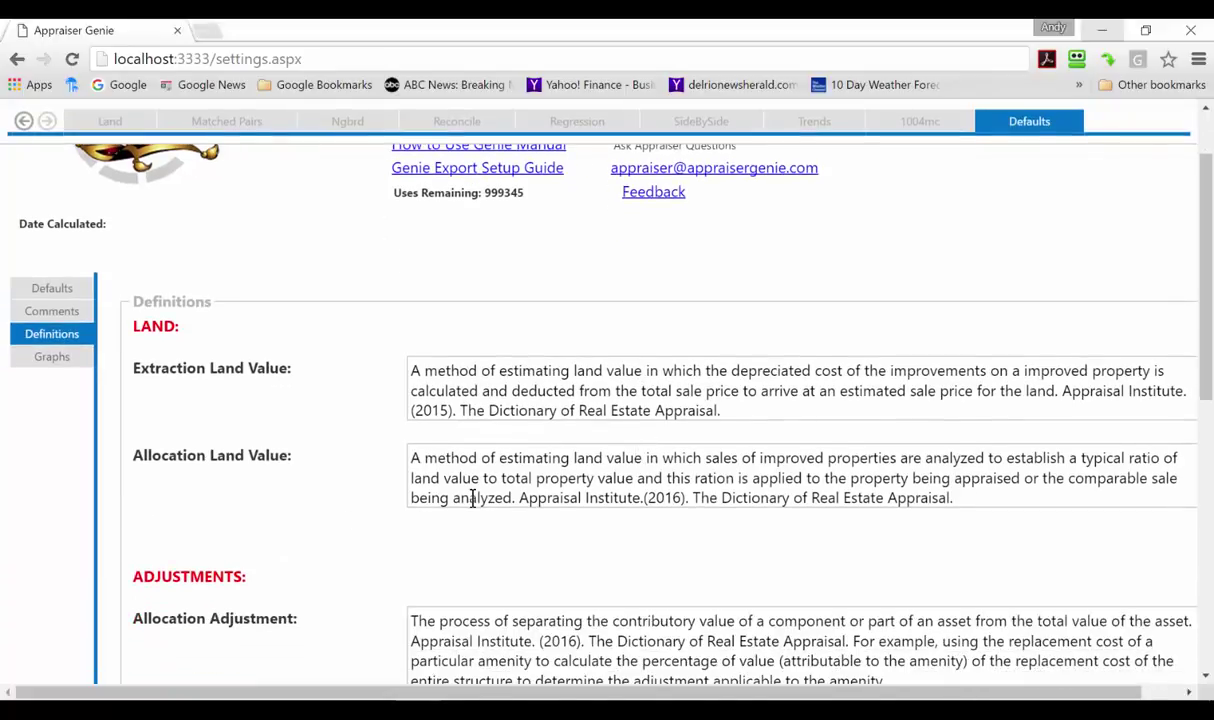
{"action": "scroll", "coordinate": [466, 503], "scroll_direction": "down", "scroll_amount": 1}
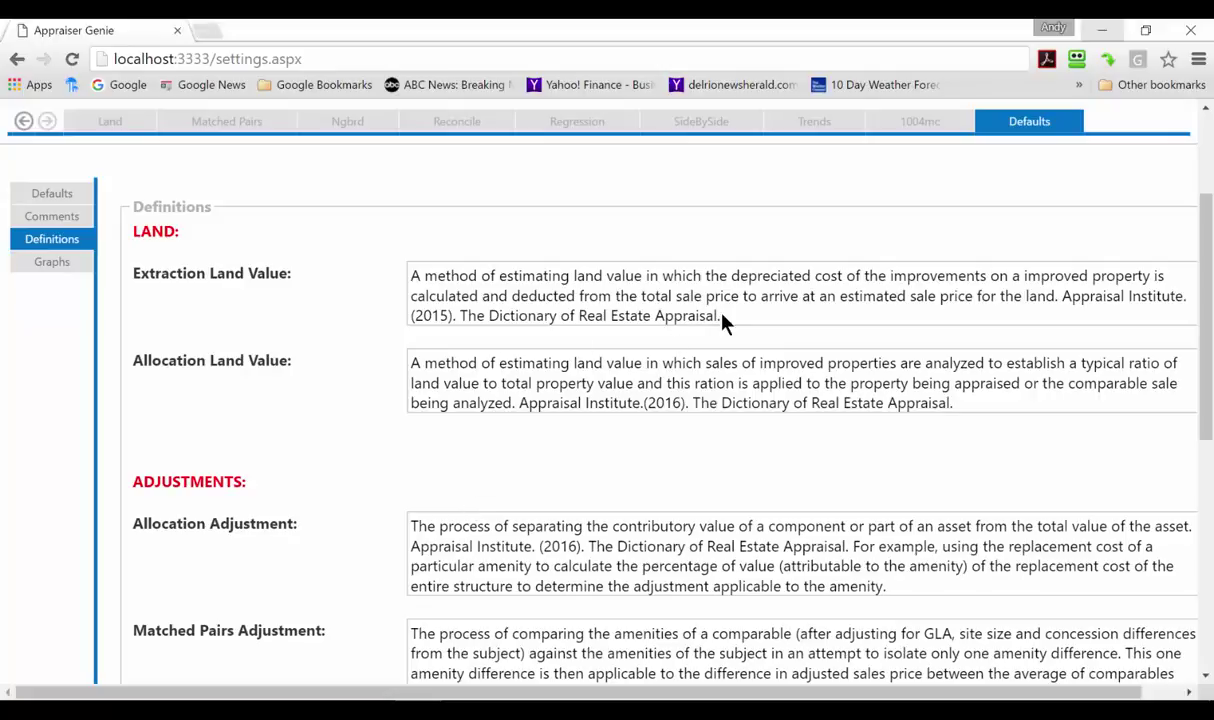
{"action": "scroll", "coordinate": [515, 448], "scroll_direction": "down", "scroll_amount": 2}
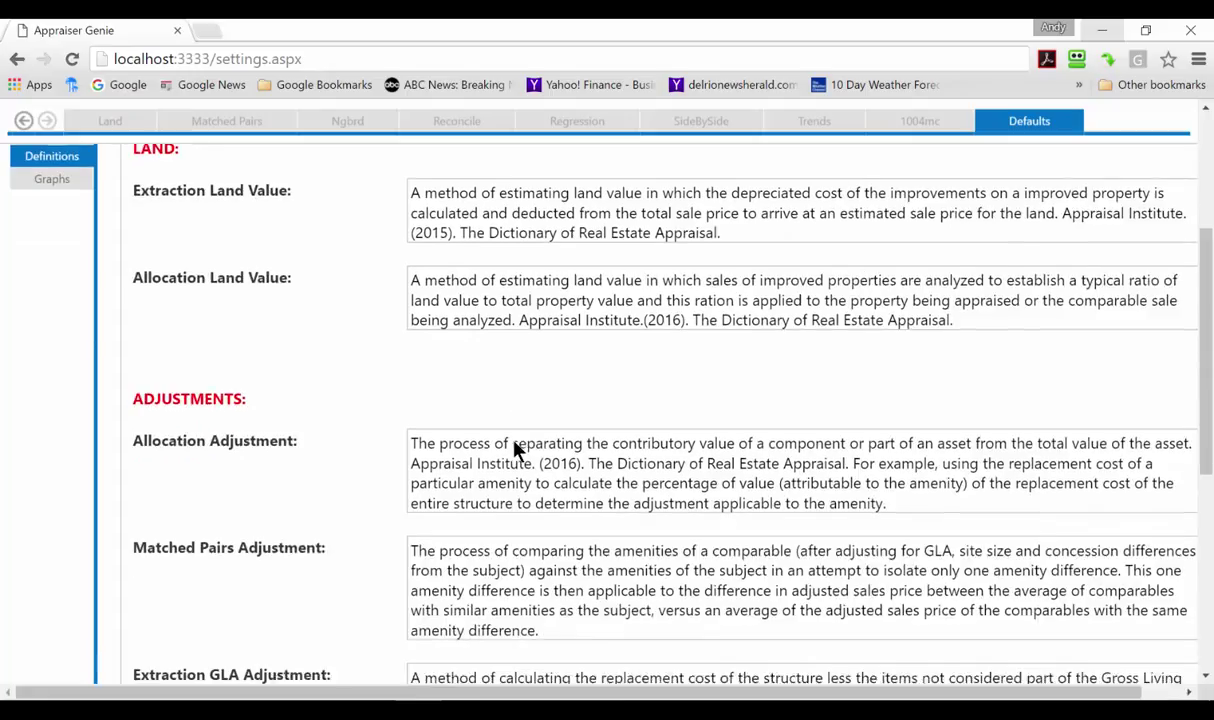
{"action": "scroll", "coordinate": [252, 451], "scroll_direction": "down", "scroll_amount": 1}
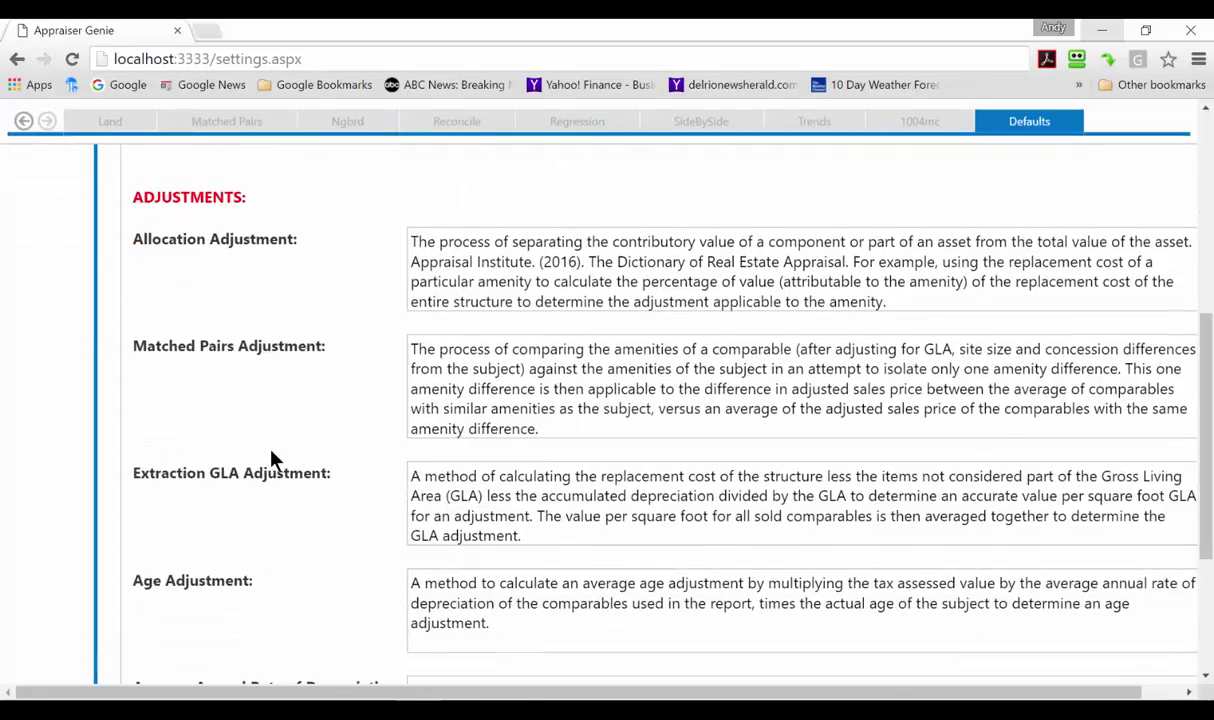
{"action": "scroll", "coordinate": [493, 517], "scroll_direction": "down", "scroll_amount": 1}
{"action": "scroll", "coordinate": [493, 517], "scroll_direction": "down", "scroll_amount": 1}
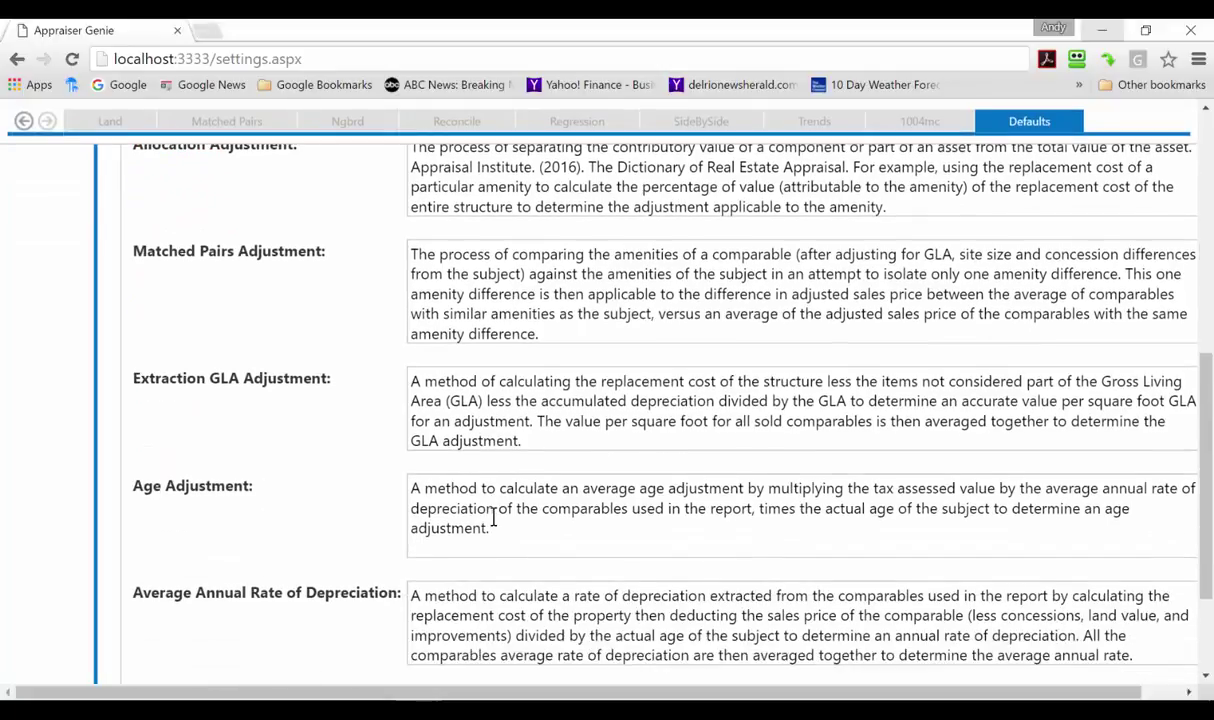
{"action": "scroll", "coordinate": [493, 517], "scroll_direction": "down", "scroll_amount": 2}
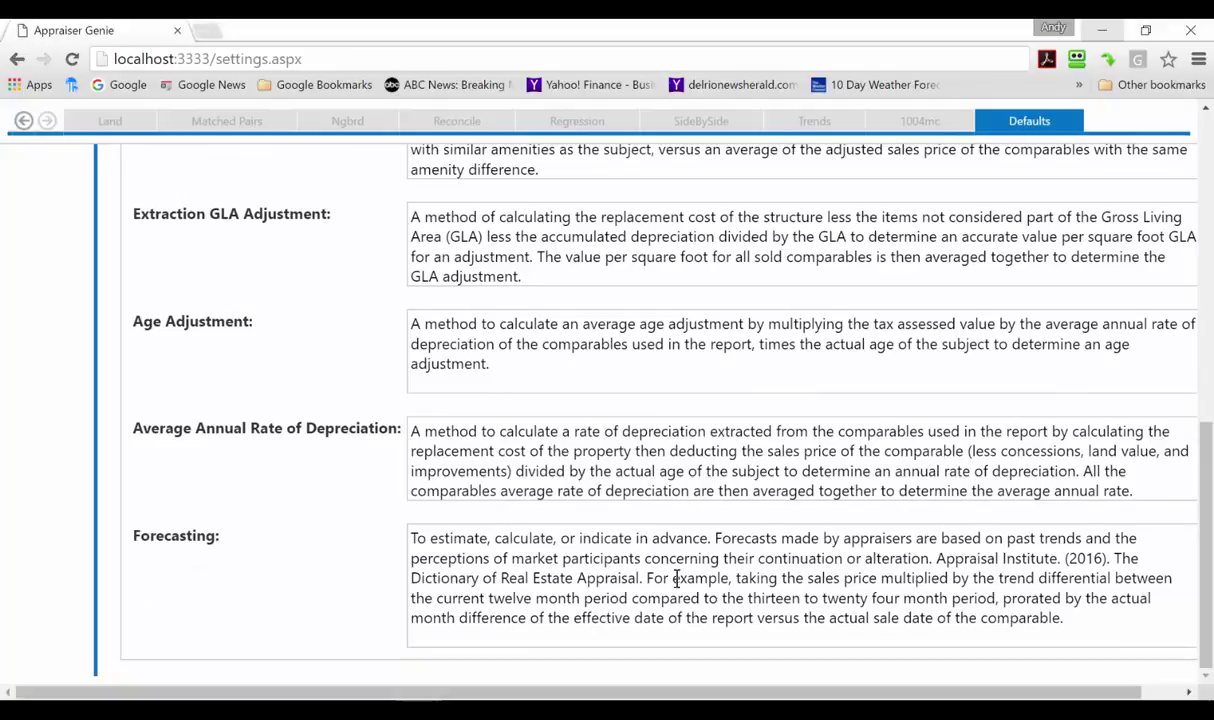
- Reread the Adjustments definitions, from Allocation and Matched Pairs through Average Annual Rate of Depreciation and Forecasting
{"action": "scroll", "coordinate": [466, 428], "scroll_direction": "up", "scroll_amount": 1}
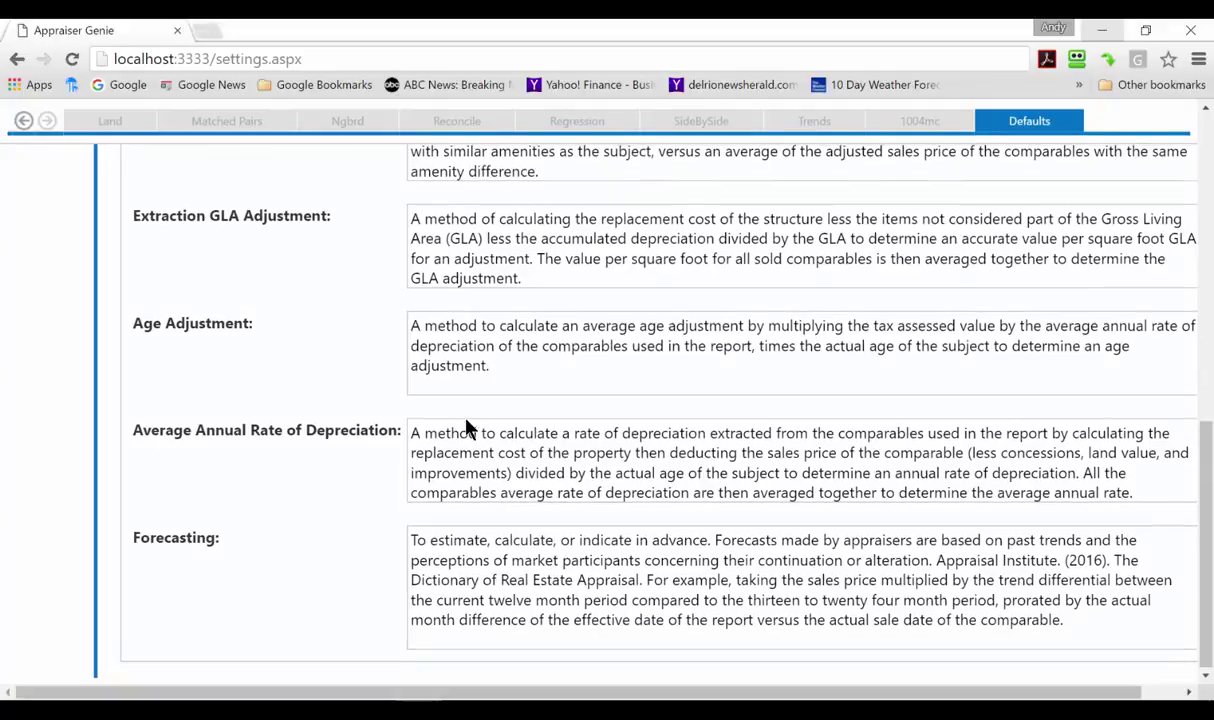
{"action": "scroll", "coordinate": [466, 428], "scroll_direction": "up", "scroll_amount": 2}
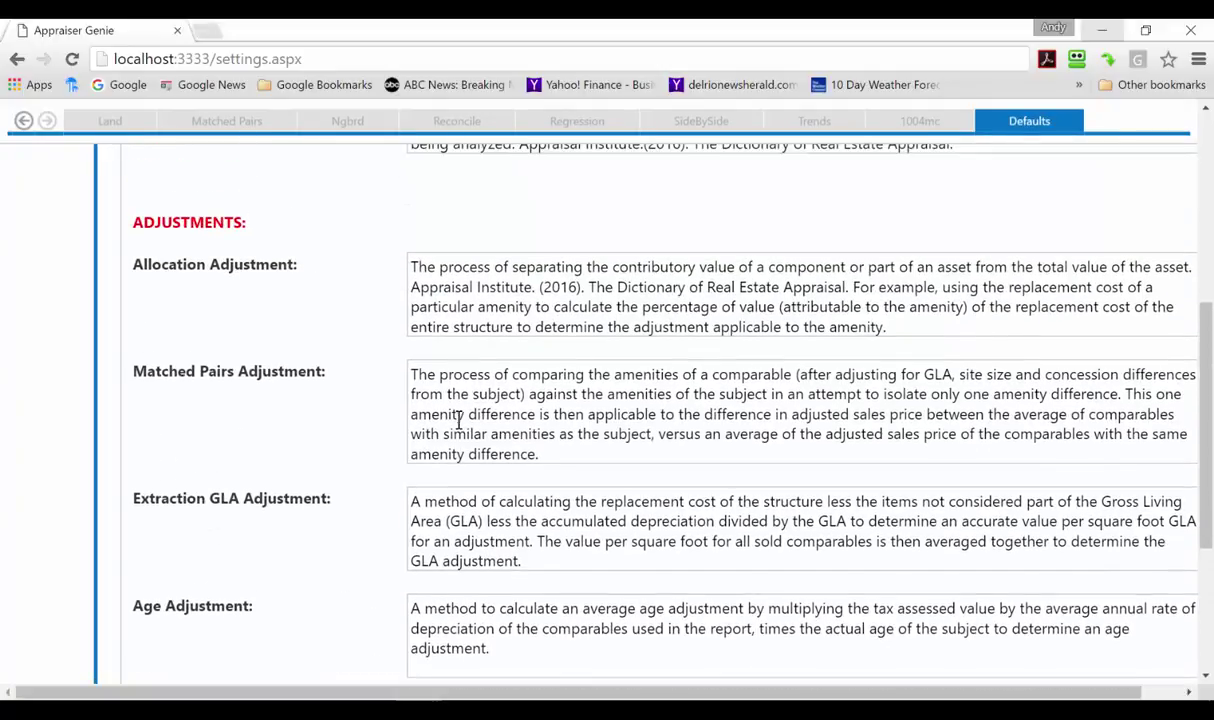
{"action": "scroll", "coordinate": [420, 300], "scroll_direction": "up", "scroll_amount": 1}
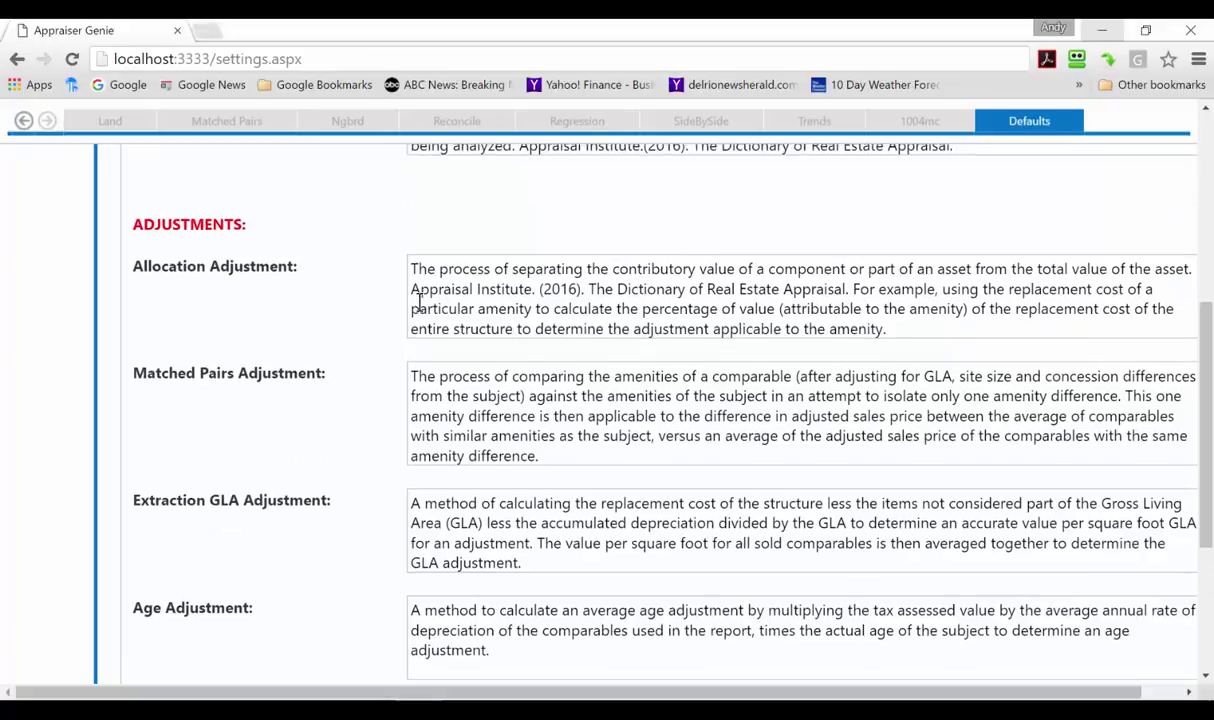
{"action": "scroll", "coordinate": [420, 300], "scroll_direction": "up", "scroll_amount": 1}
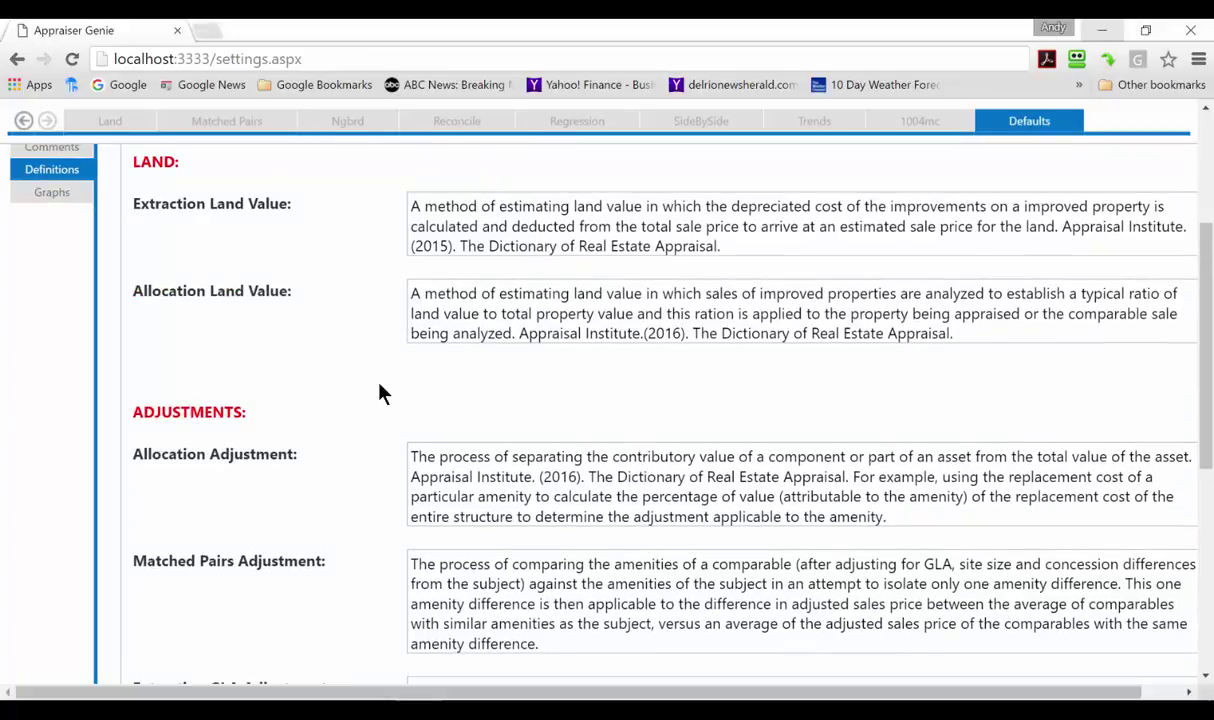
{"action": "scroll", "coordinate": [524, 426], "scroll_direction": "down", "scroll_amount": 1}
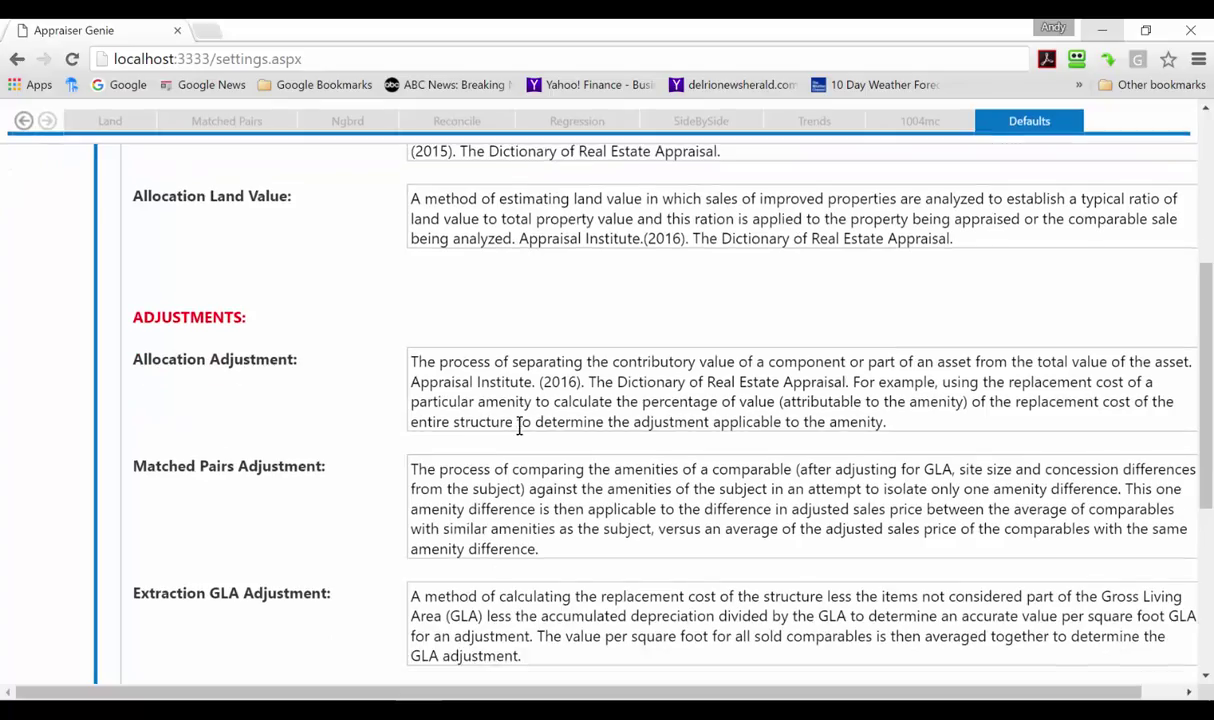
{"action": "scroll", "coordinate": [521, 426], "scroll_direction": "down", "scroll_amount": 1}
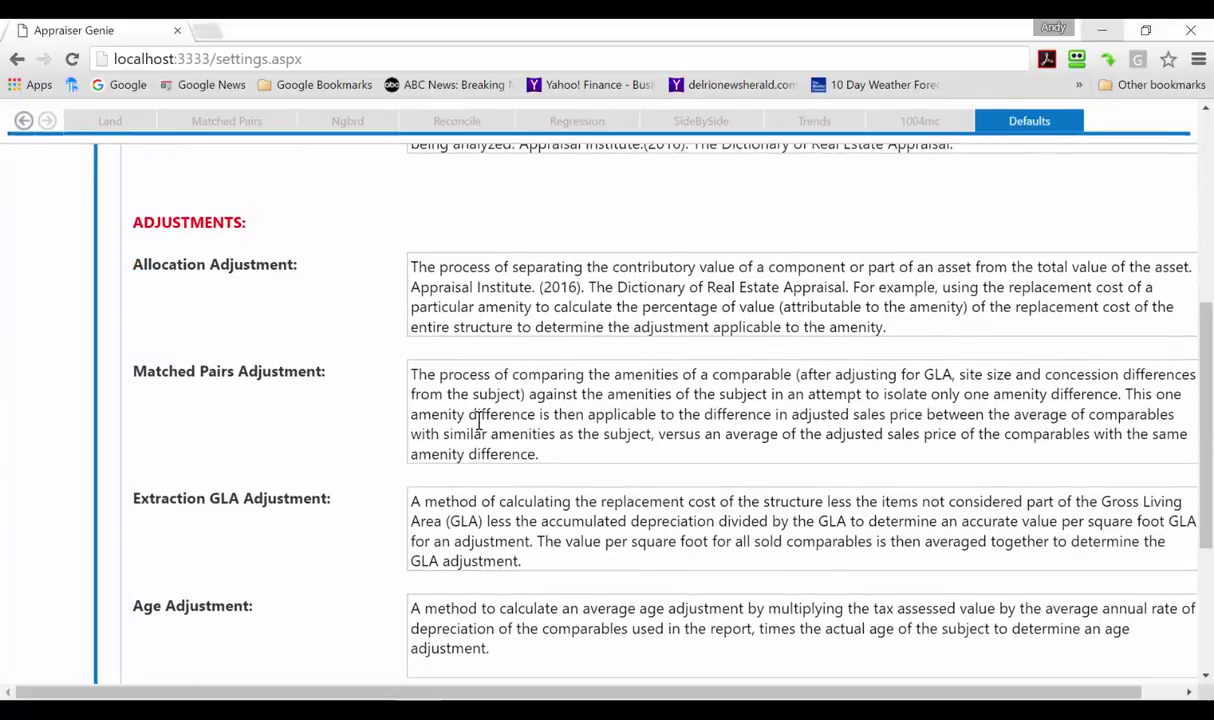
{"action": "scroll", "coordinate": [475, 427], "scroll_direction": "down", "scroll_amount": 1}
{"action": "scroll", "coordinate": [543, 482], "scroll_direction": "down", "scroll_amount": 1}
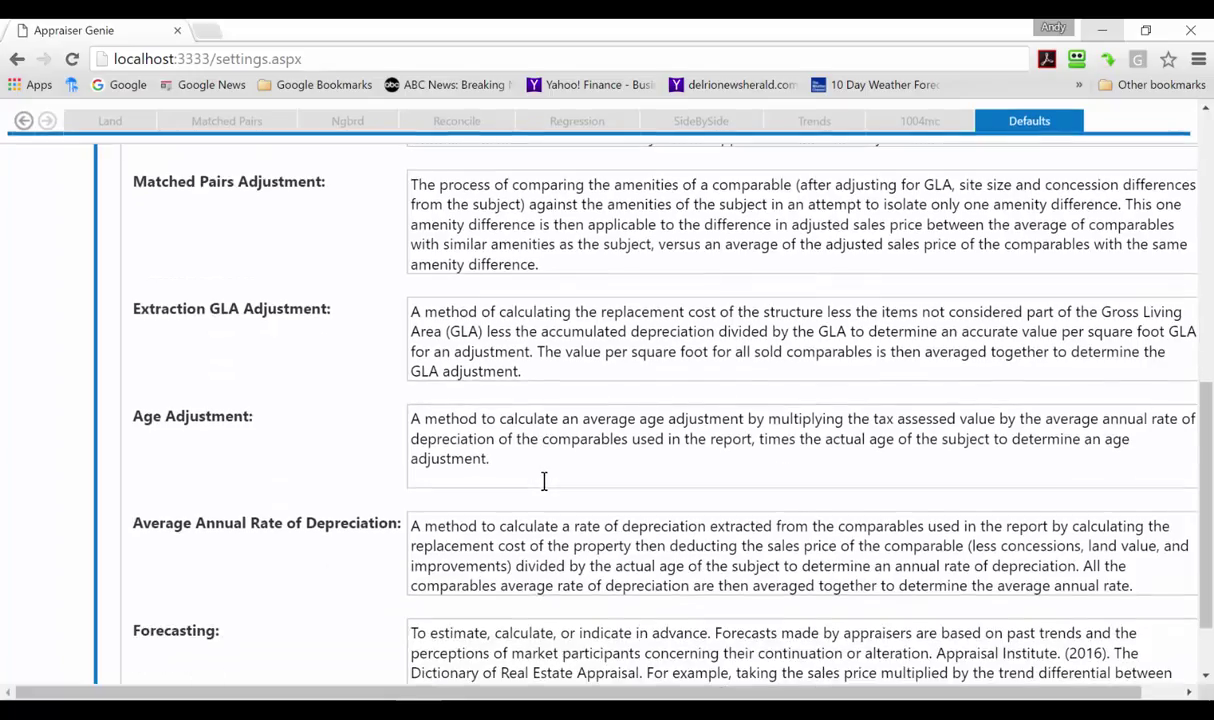
{"action": "scroll", "coordinate": [545, 490], "scroll_direction": "down", "scroll_amount": 1}
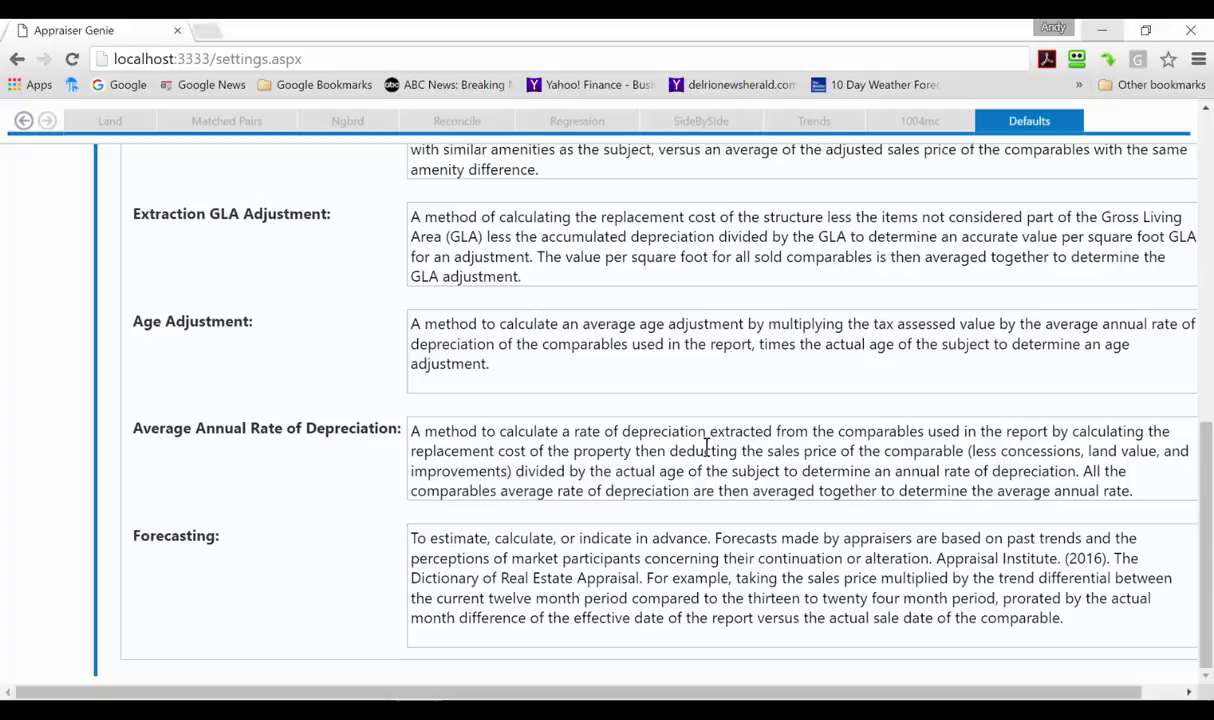
- Check the Extraction and Allocation Land Value definitions again, along with the first Adjustments definitions
{"action": "scroll", "coordinate": [704, 446], "scroll_direction": "up", "scroll_amount": 2}
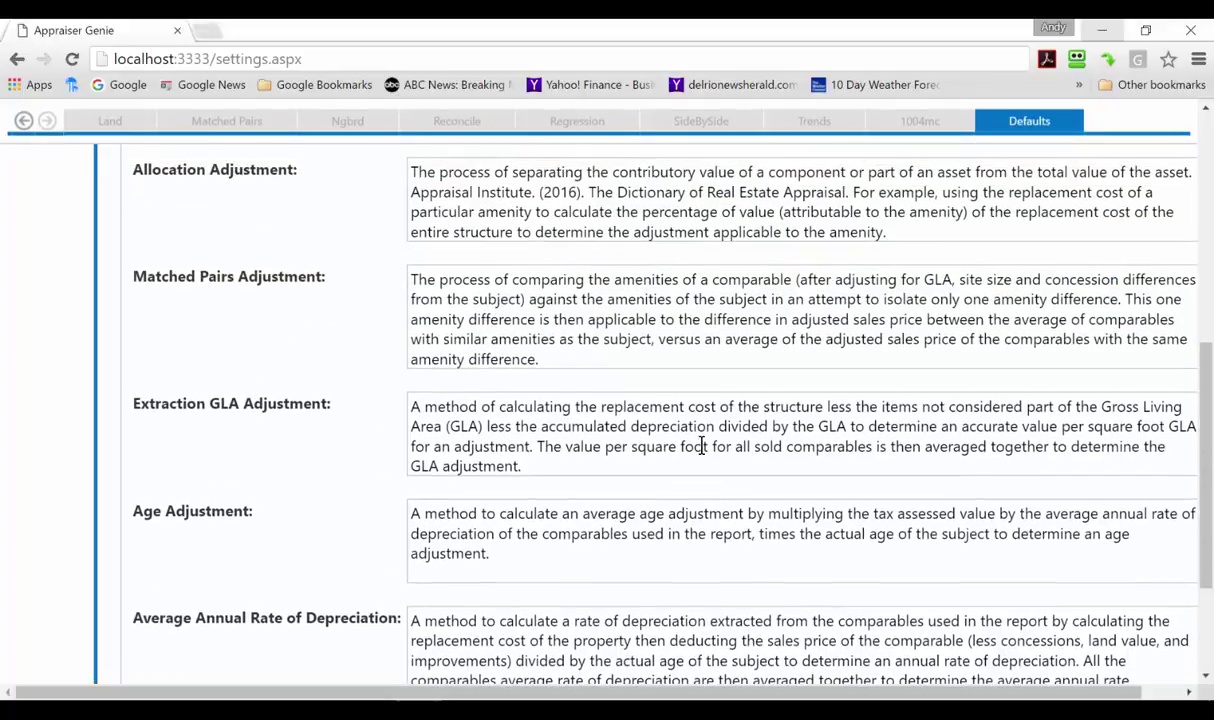
{"action": "scroll", "coordinate": [704, 446], "scroll_direction": "up", "scroll_amount": 5}
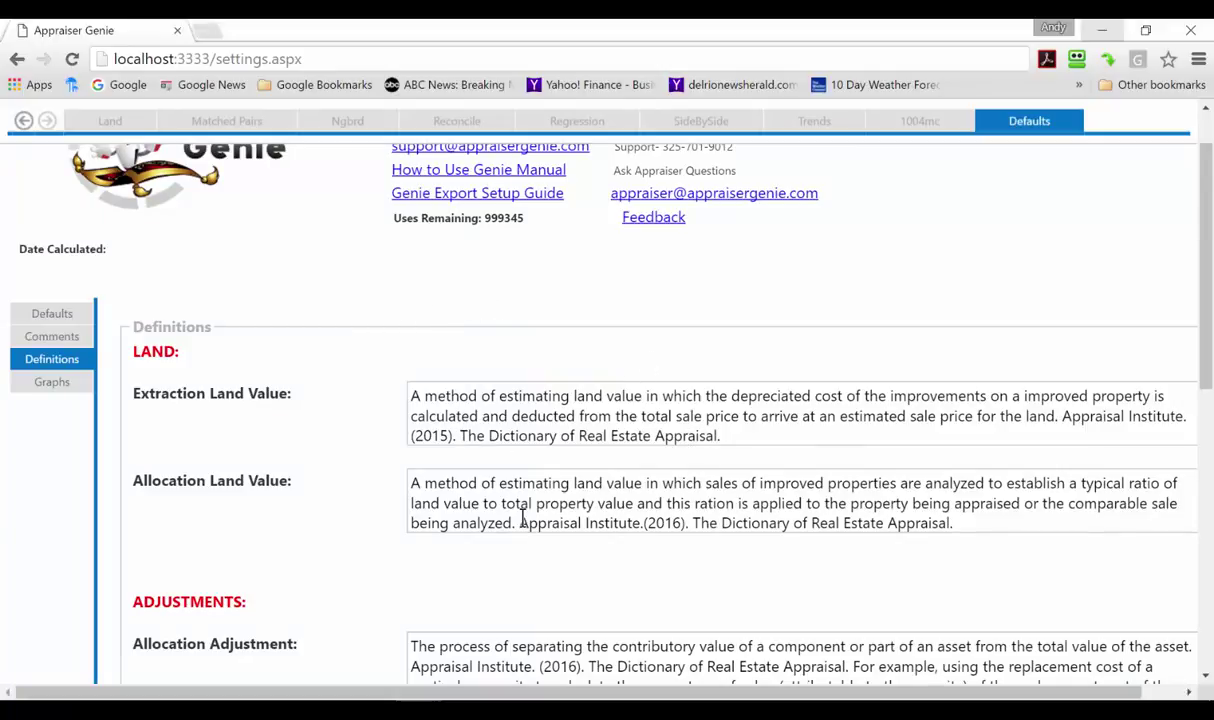
{"action": "scroll", "coordinate": [583, 495], "scroll_direction": "down", "scroll_amount": 2}
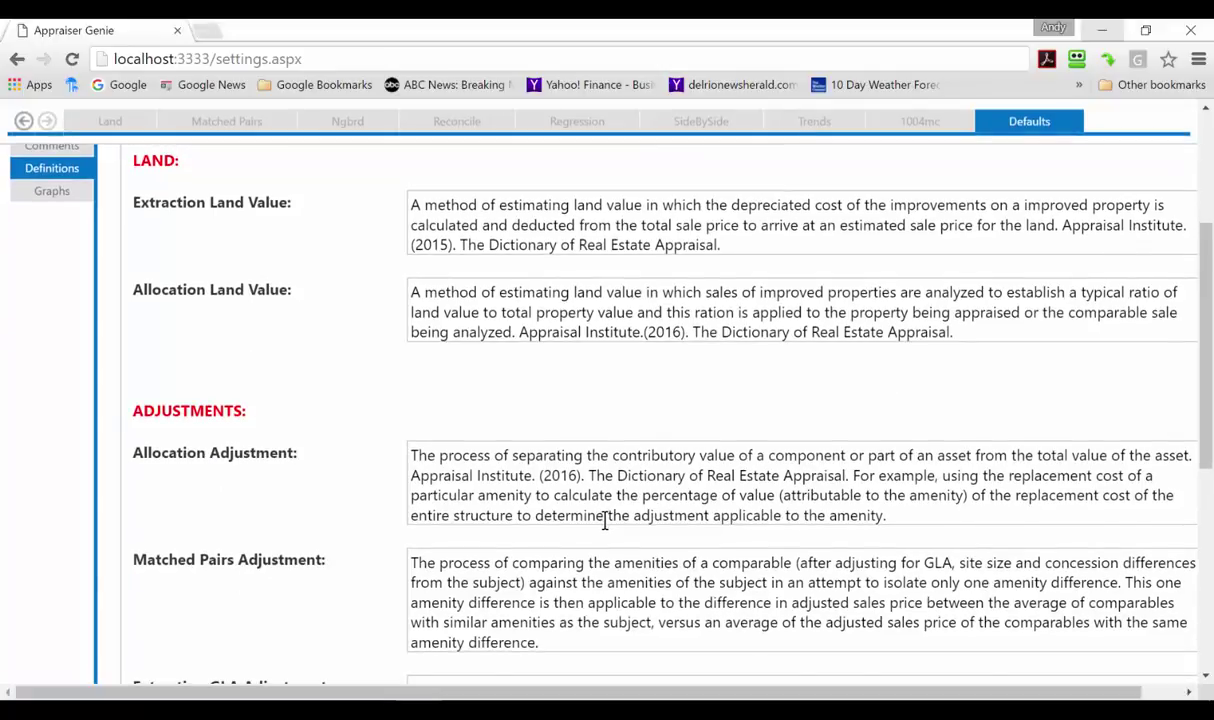
{"action": "scroll", "coordinate": [604, 520], "scroll_direction": "down", "scroll_amount": 1}
{"action": "left_click", "coordinate": [810, 686]}
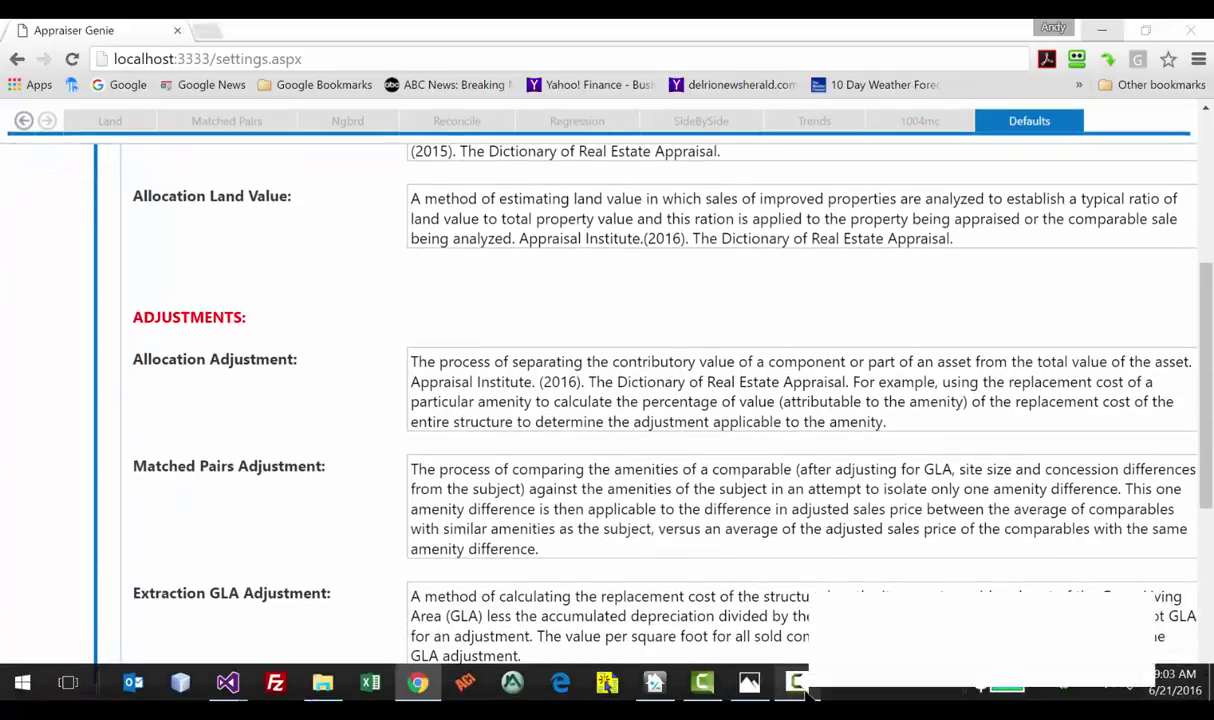
- Open the Graphs settings and review the period and graph type chosen for Graphs 1 to 5
{"action": "left_click", "coordinate": [1186, 672]}
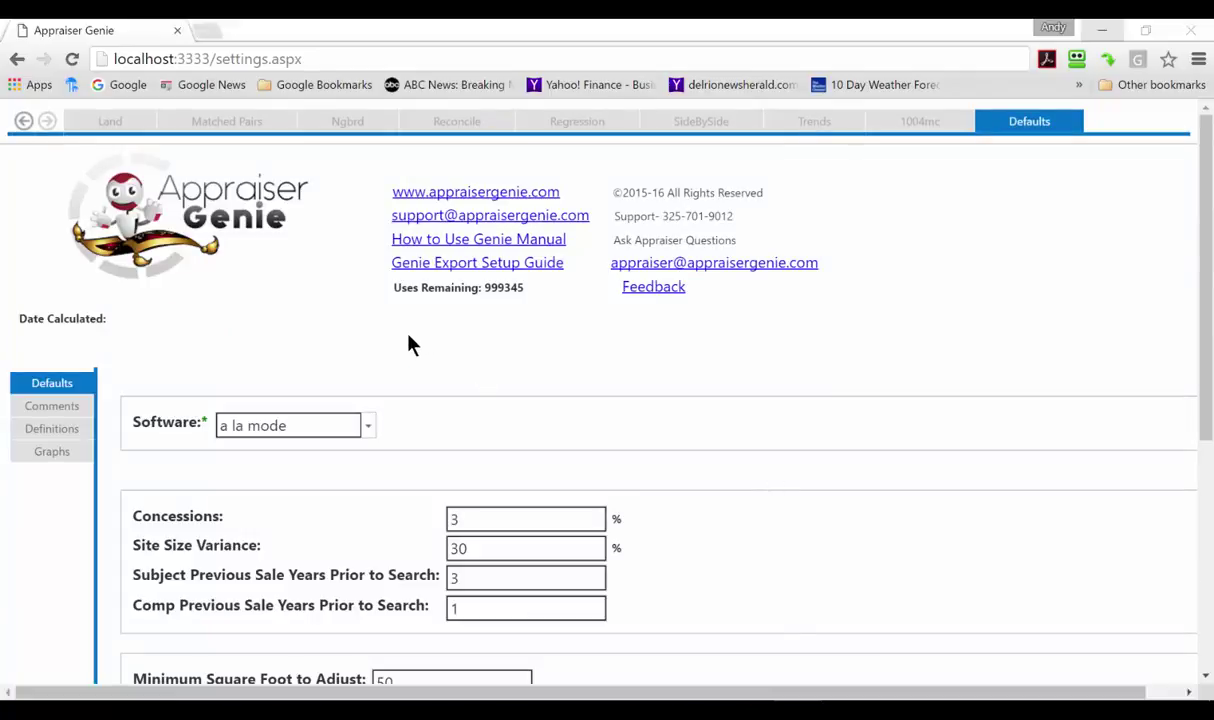
{"action": "left_click", "coordinate": [62, 451]}
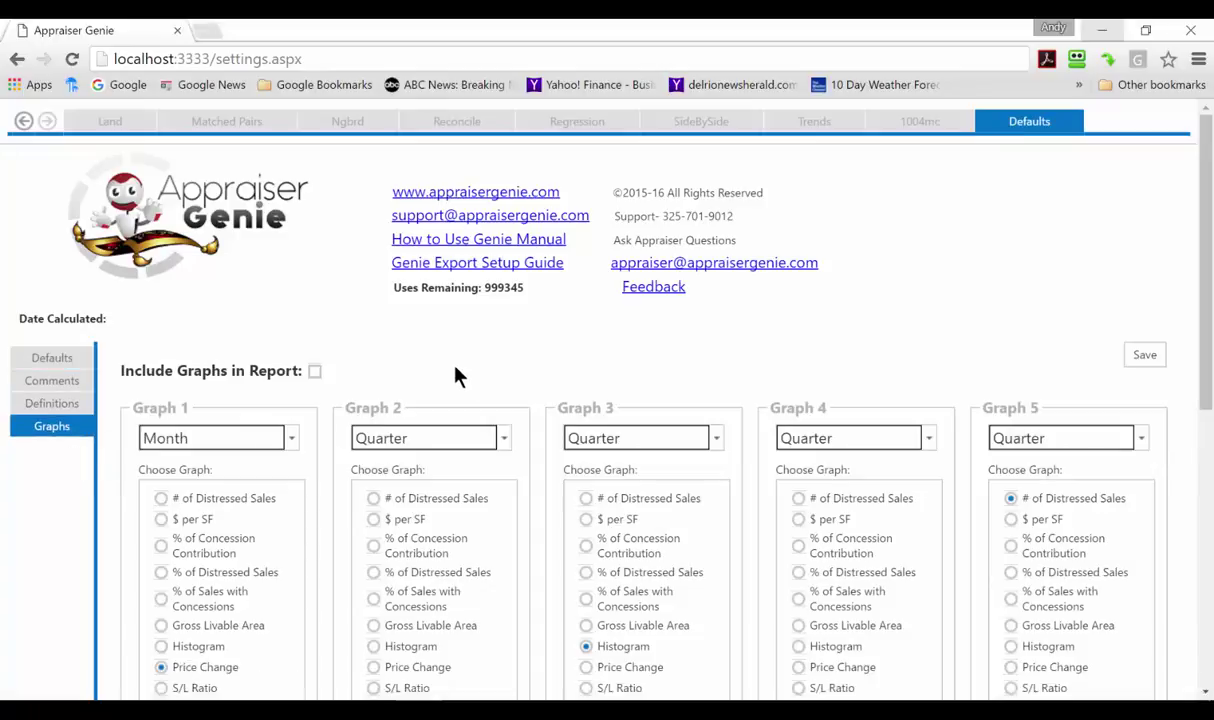
{"action": "scroll", "coordinate": [484, 362], "scroll_direction": "down", "scroll_amount": 2}
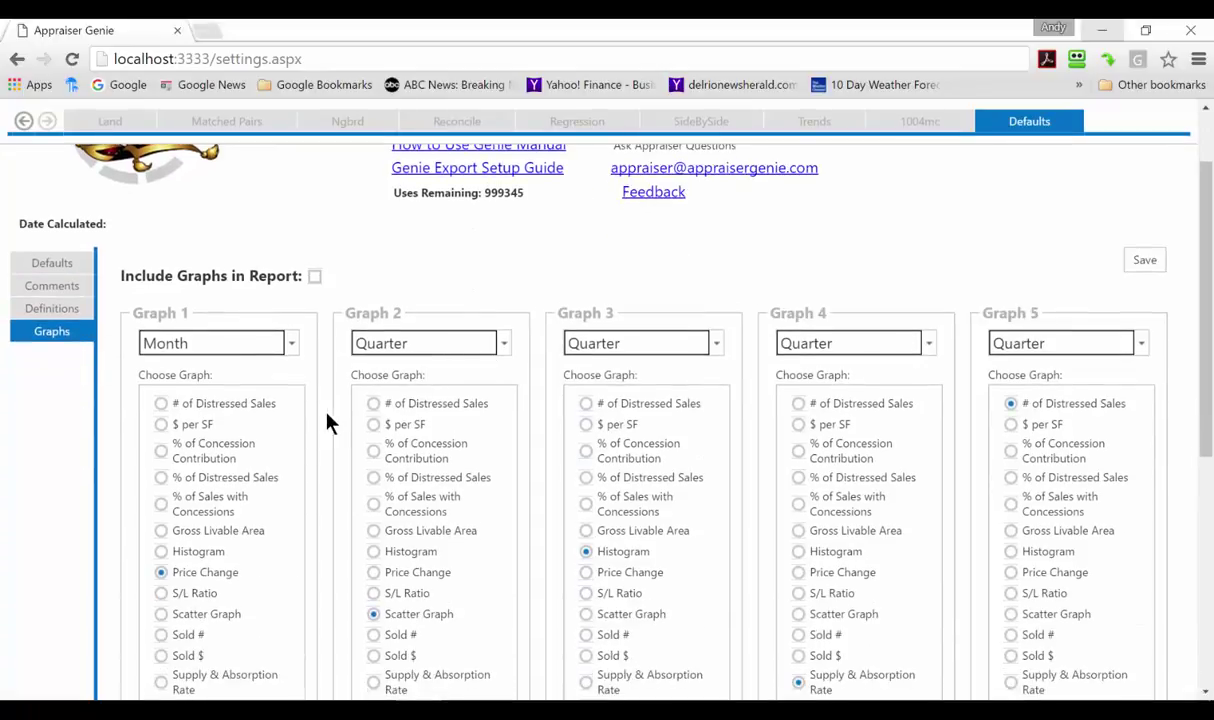
{"action": "scroll", "coordinate": [282, 452], "scroll_direction": "down", "scroll_amount": 2}
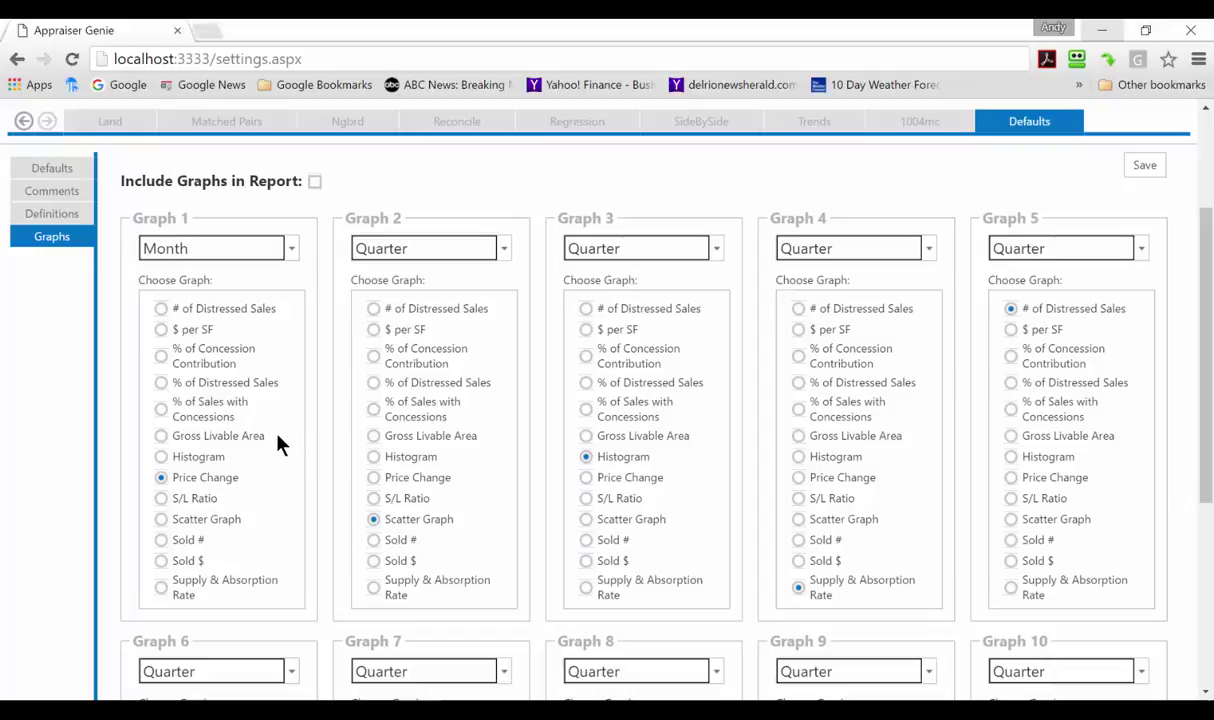
- Check the period options of Graph 1 and select % of Concession Contribution as its graph type
{"action": "left_click", "coordinate": [290, 248]}
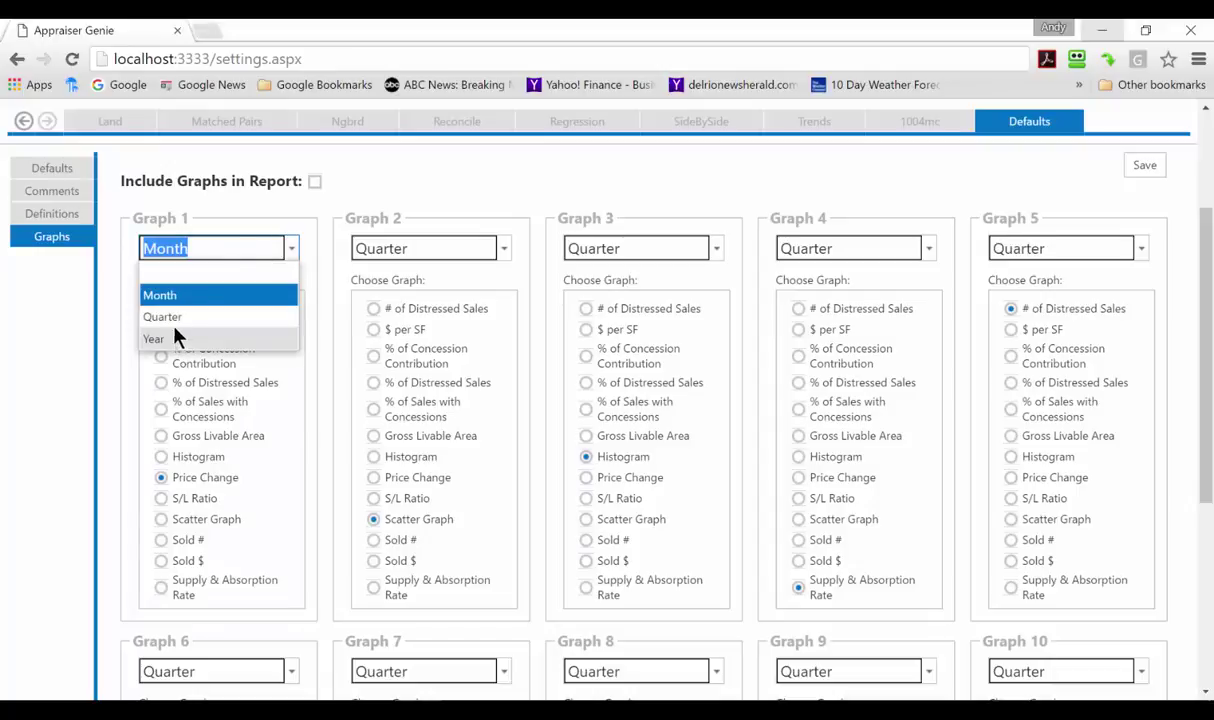
{"action": "left_click", "coordinate": [268, 381]}
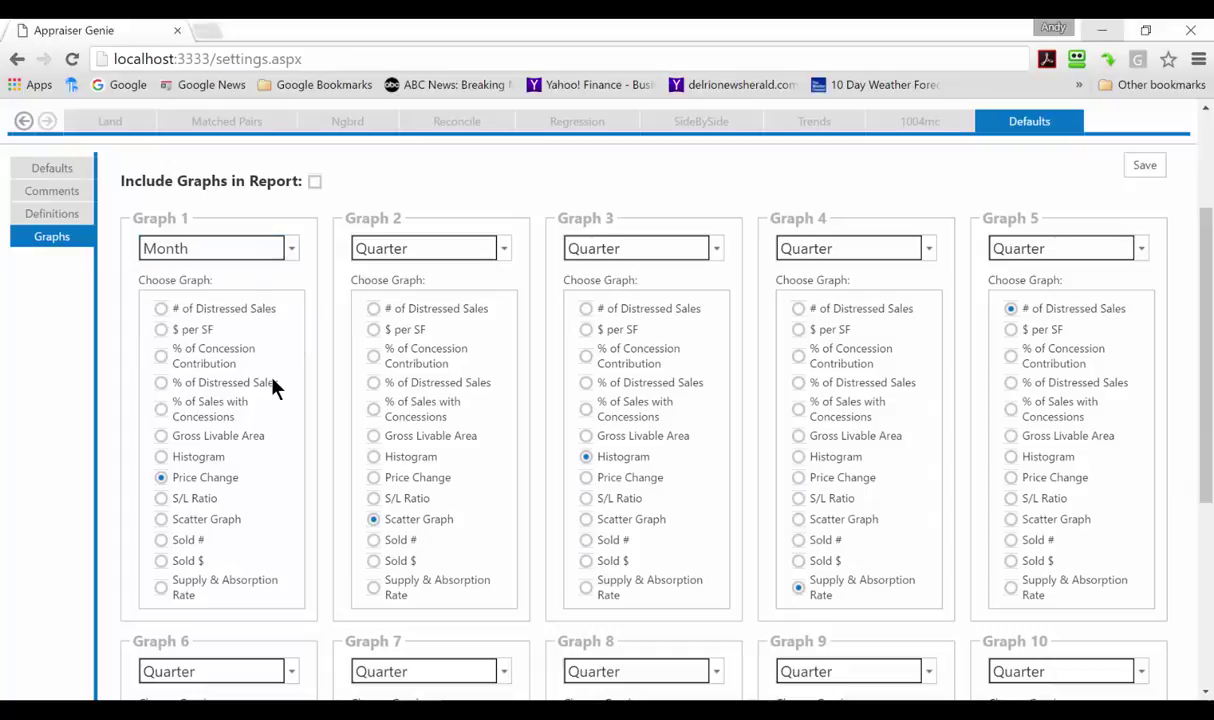
{"action": "left_click", "coordinate": [268, 381]}
{"action": "left_click", "coordinate": [162, 357]}
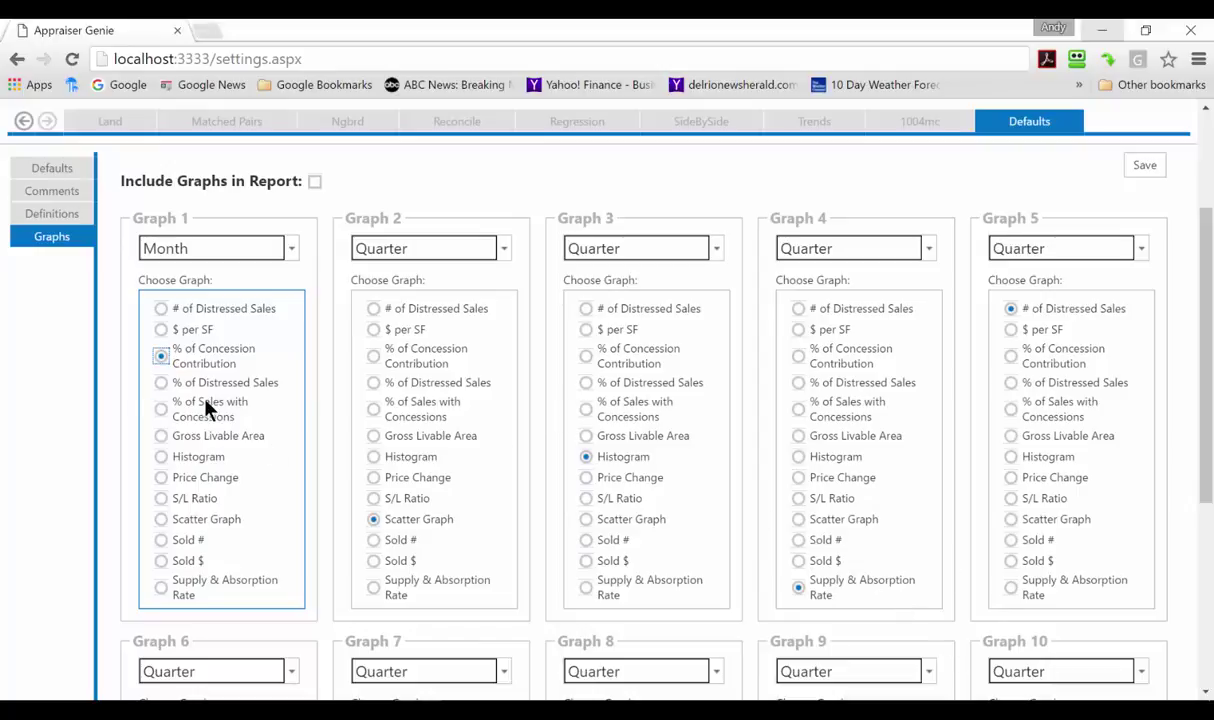
- Try the Include Graphs in Report option and review the graph types chosen for Graphs 6 to 10
{"action": "left_click", "coordinate": [314, 190]}
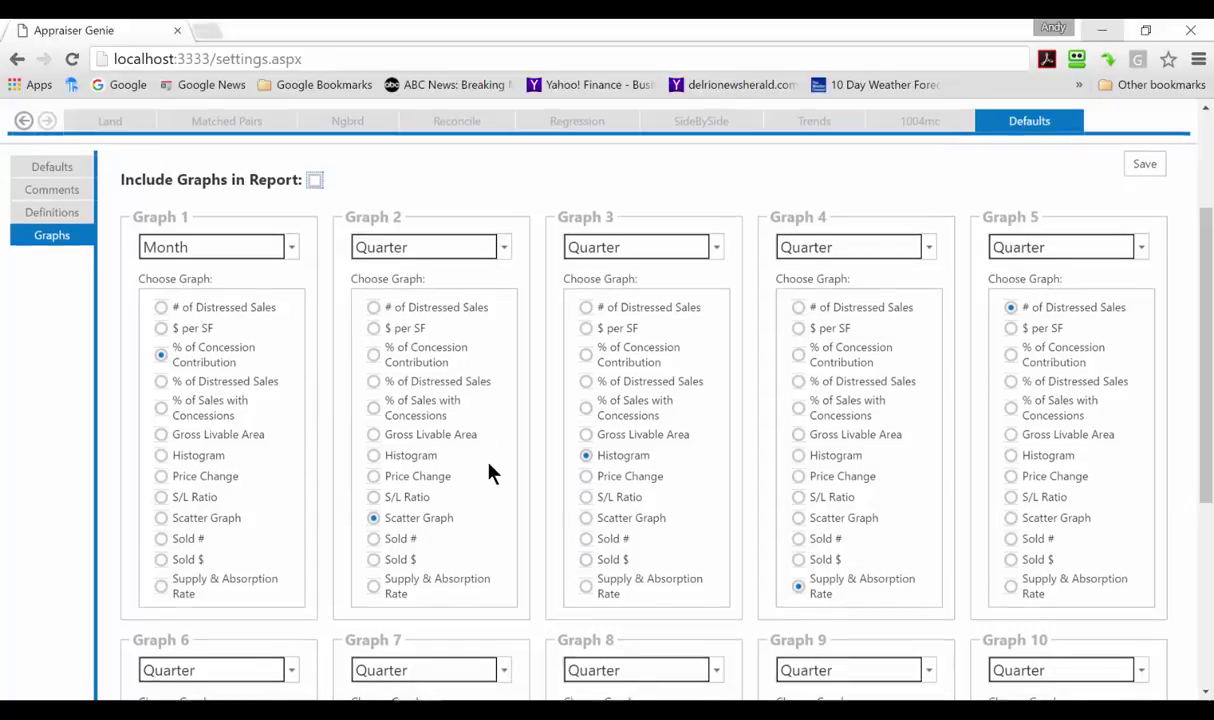
{"action": "scroll", "coordinate": [490, 471], "scroll_direction": "down", "scroll_amount": 3}
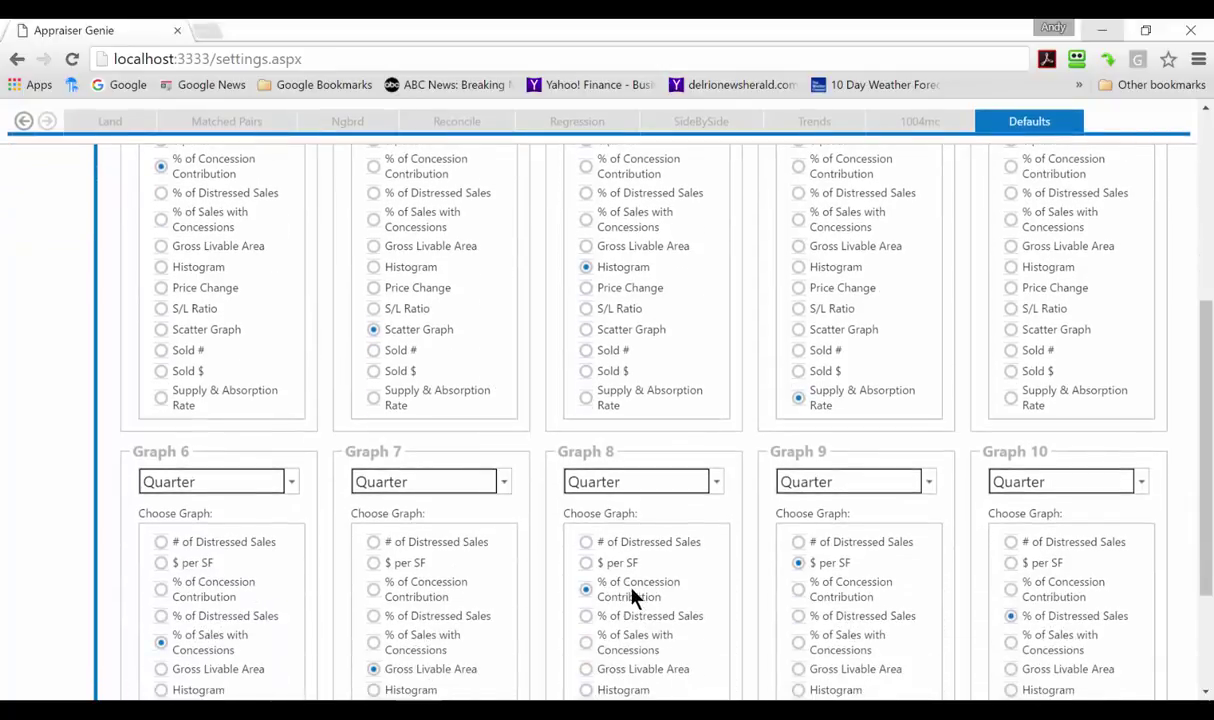
{"action": "scroll", "coordinate": [632, 596], "scroll_direction": "up", "scroll_amount": 5}
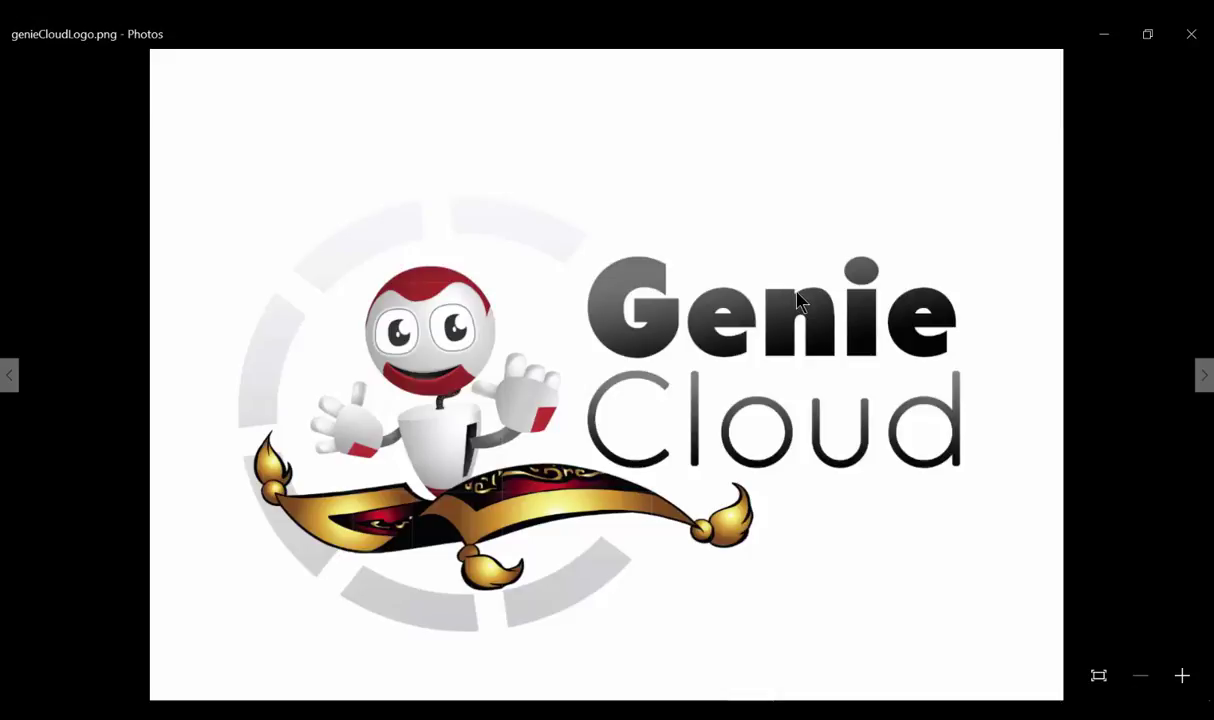
{"action": "mouse_move", "coordinate": [850, 660]}
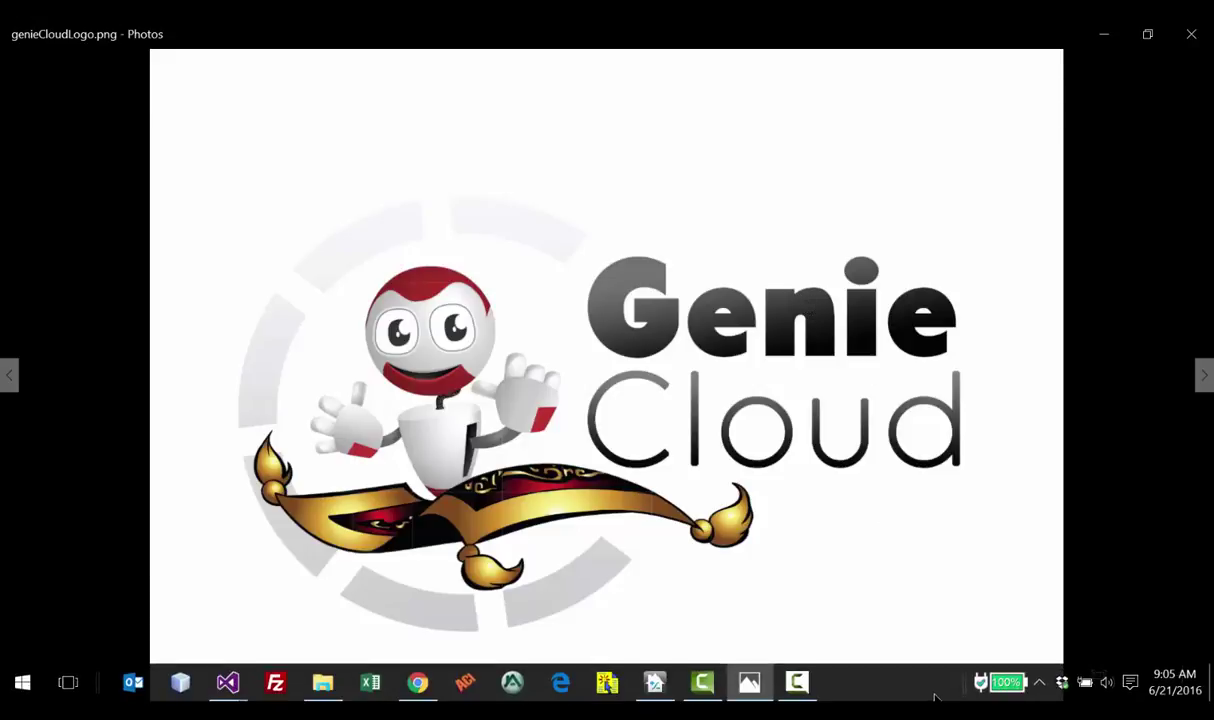